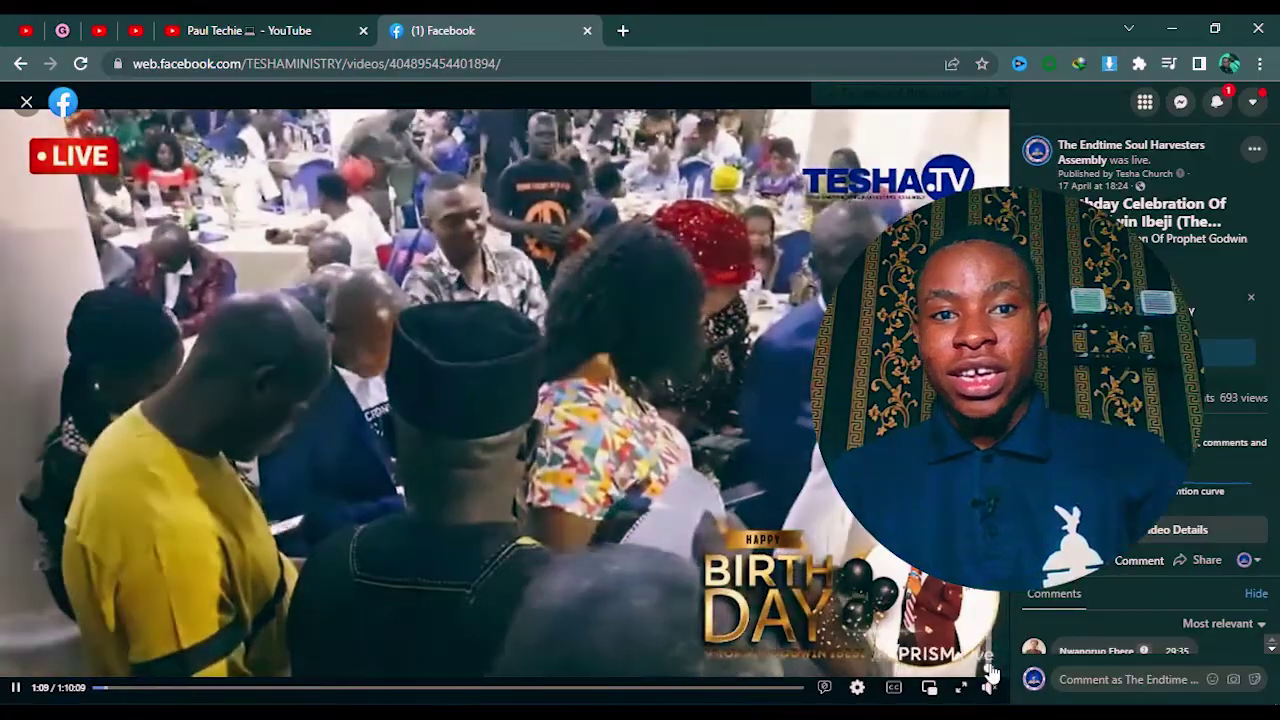
Pause the Facebook birthday celebration video at 1:36 and minimise Chrome to the desktop.
left_click(989, 685)
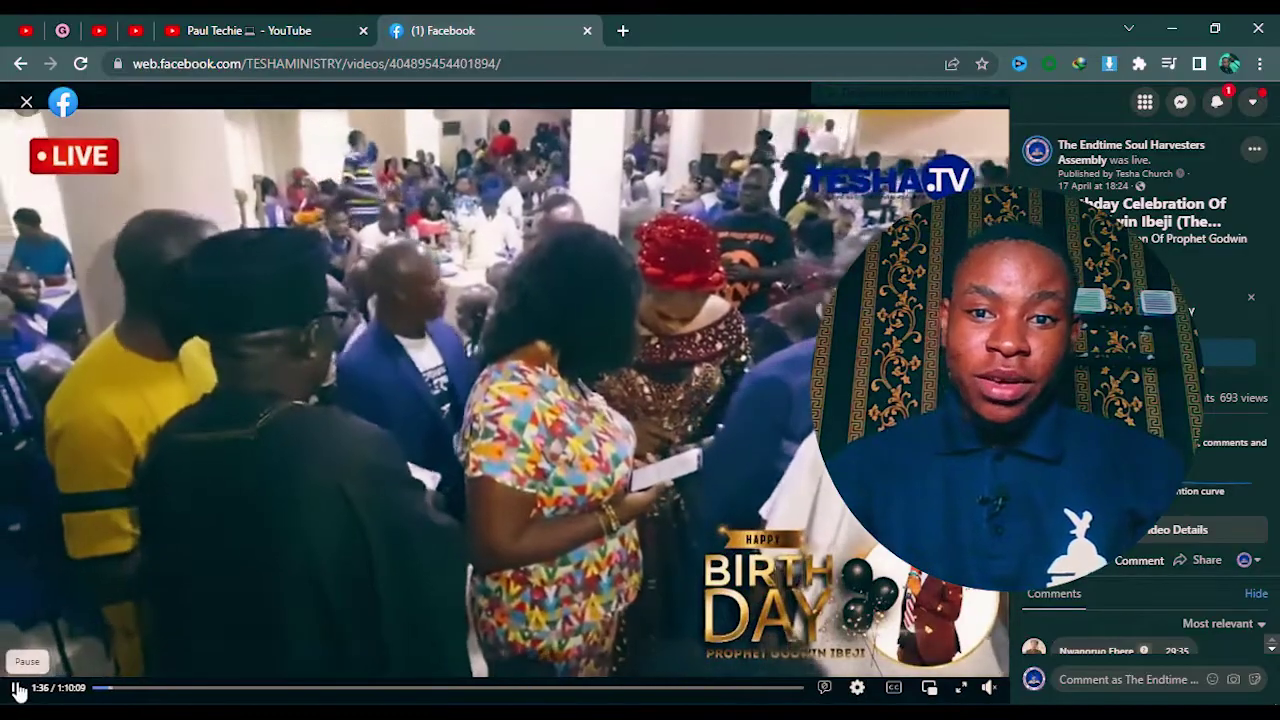
left_click(15, 687)
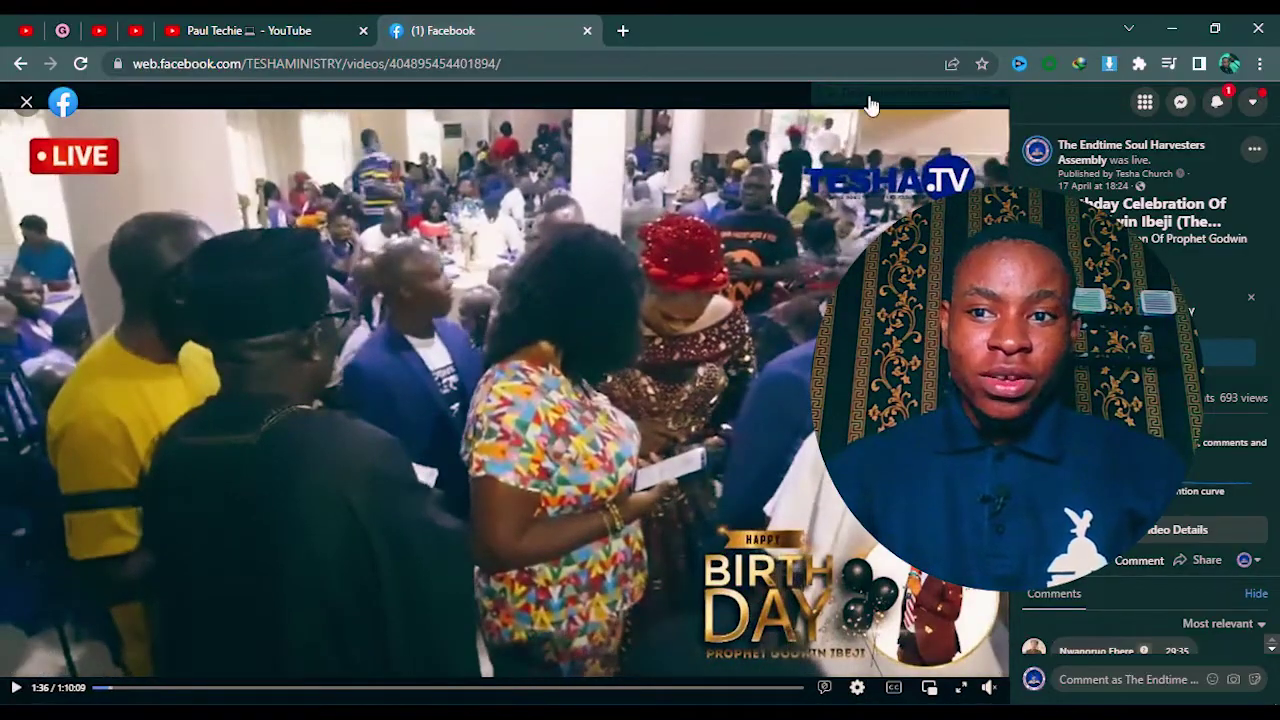
left_click(1168, 28)
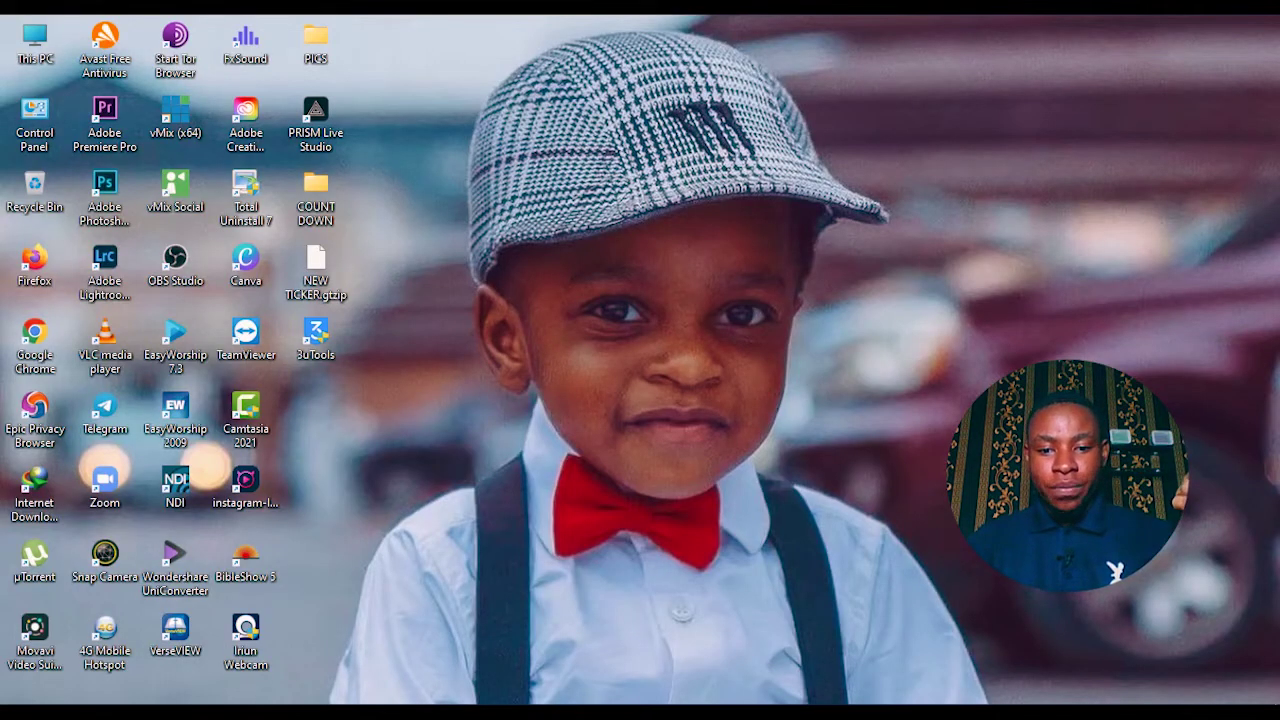
Open the prismlive.com PRISM Live Studio PC download page in a new Chrome tab, then minimise Chrome.
key("alt+Tab")
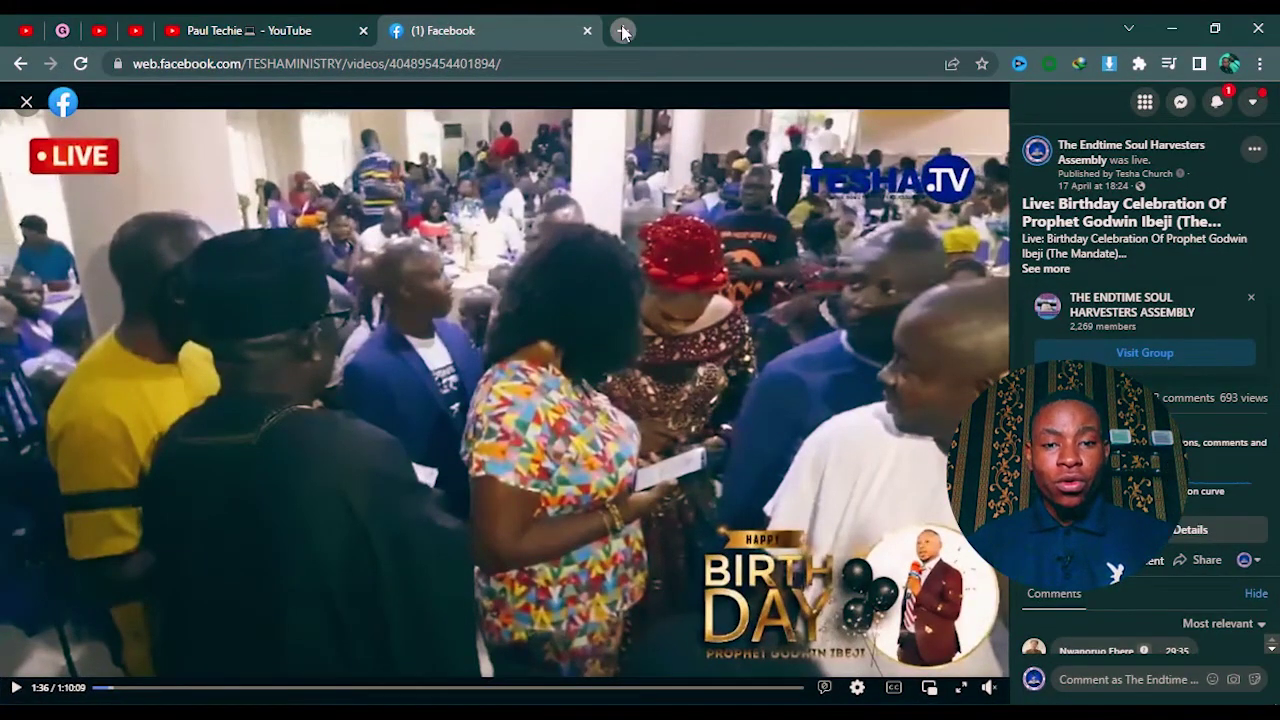
left_click(622, 31)
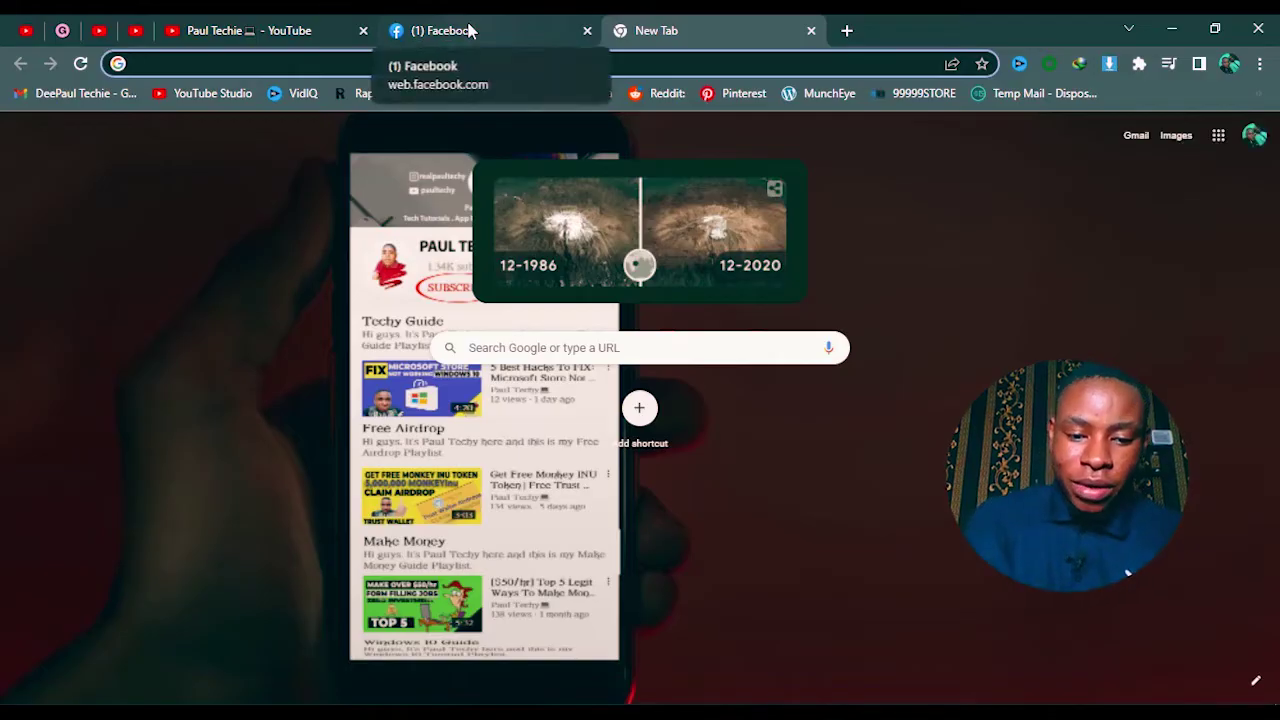
type("prism")
key("Return")
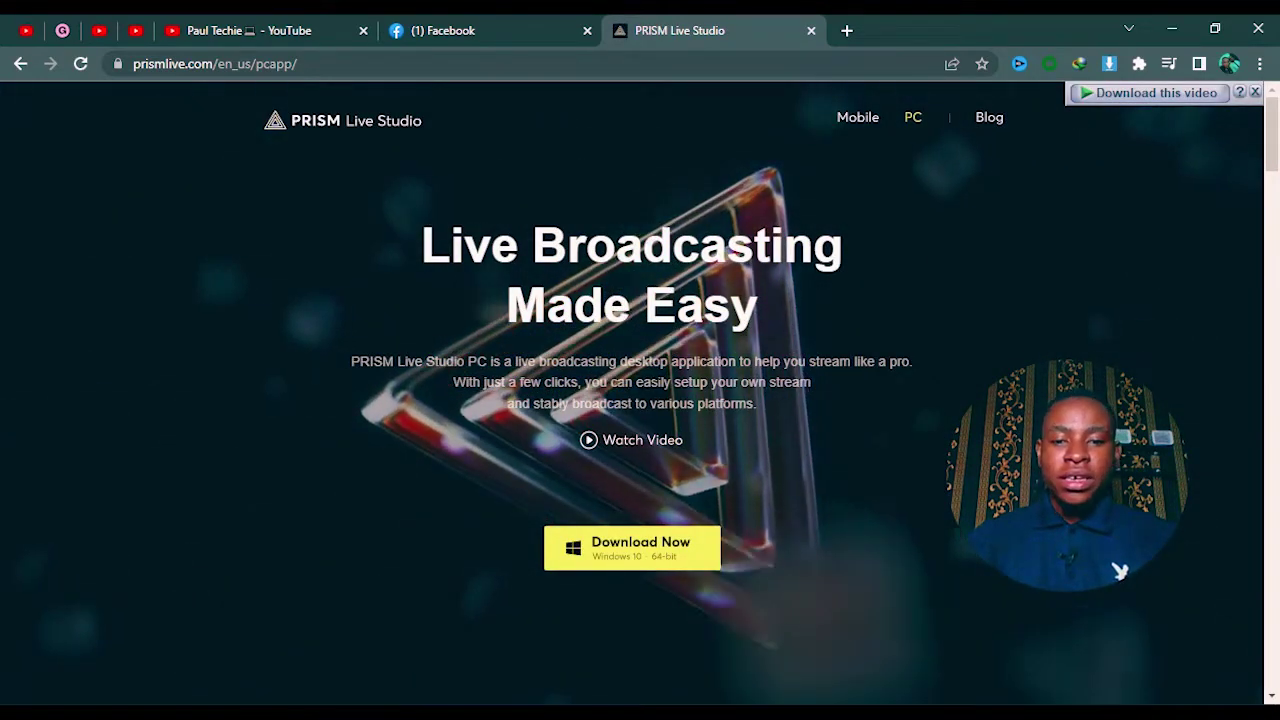
scroll(569, 526, "down", 2)
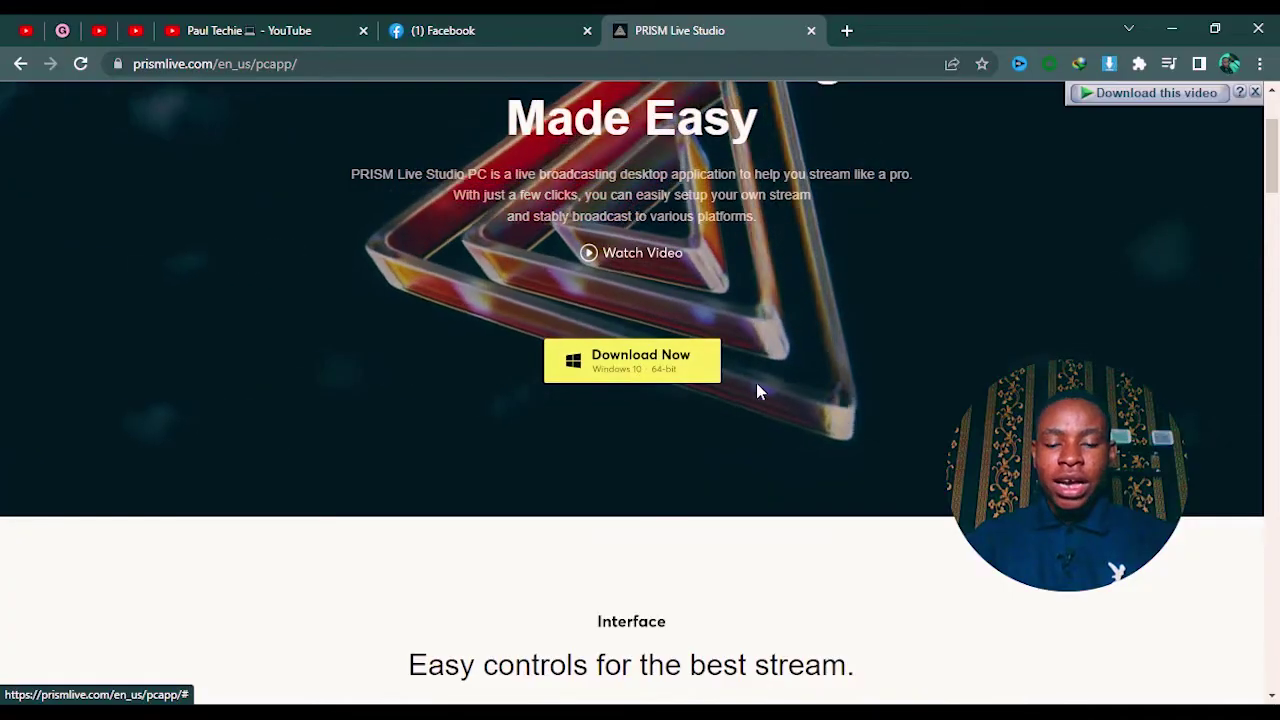
scroll(877, 415, "up", 2)
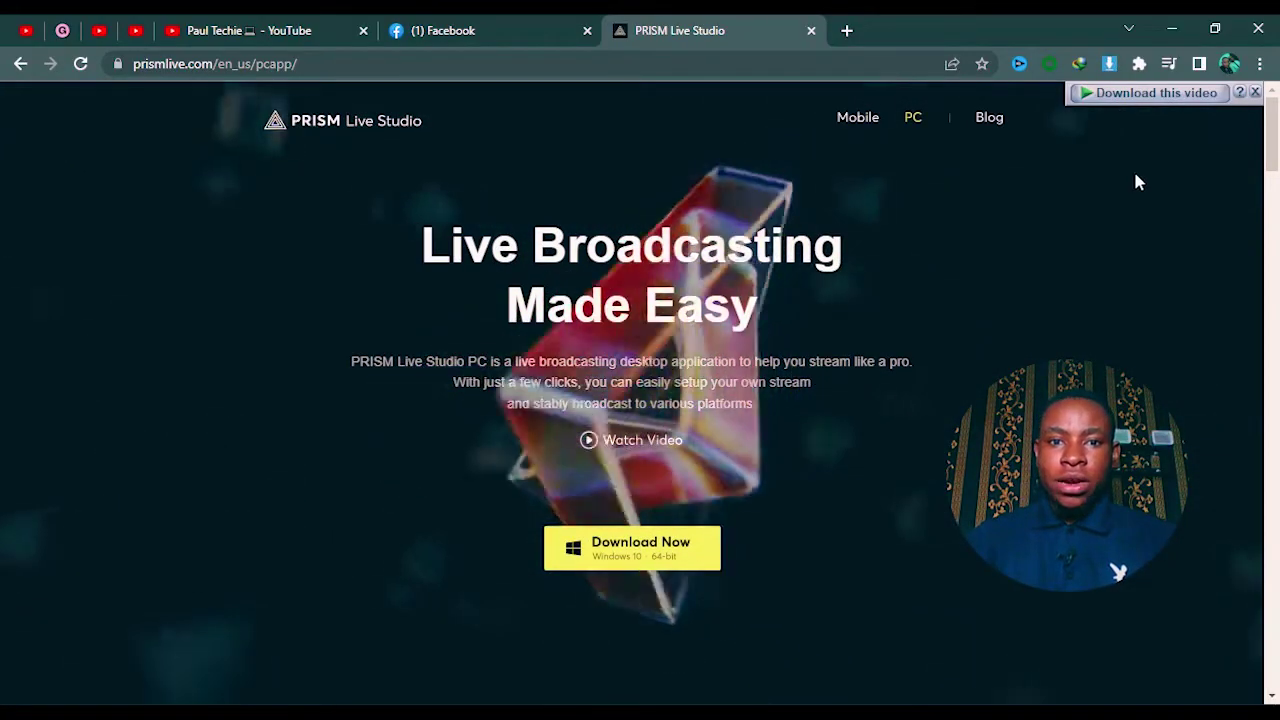
left_click(1173, 29)
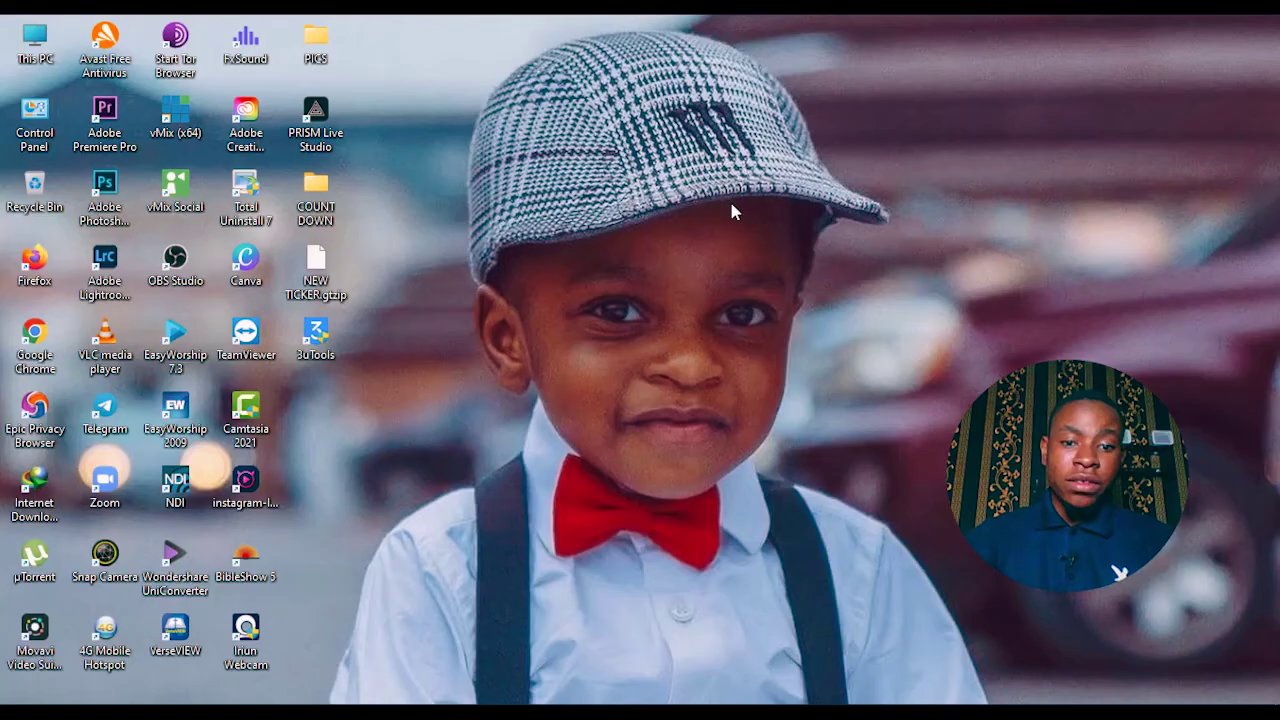
Launch PRISM Live Studio 2.9.1.251 from its desktop shortcut.
double_click(318, 125)
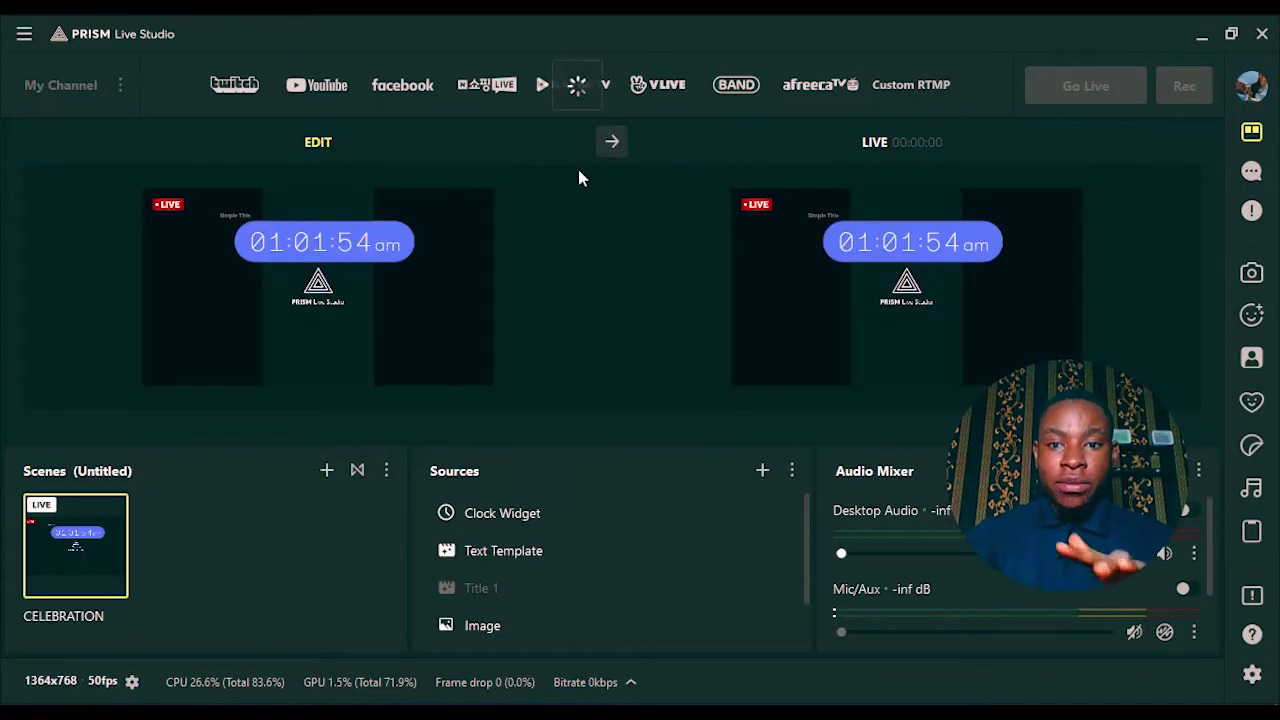
Delete the Clock Widget source from the CELEBRATION scene.
left_click(389, 263)
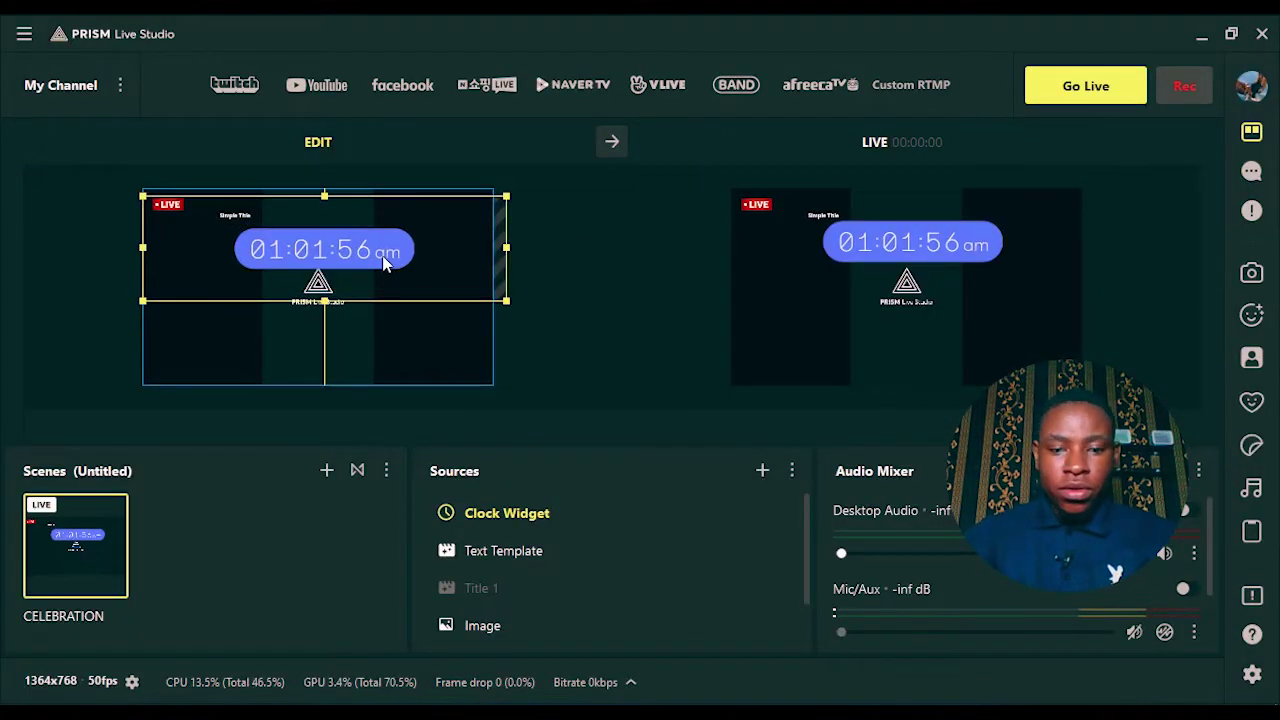
key("Delete")
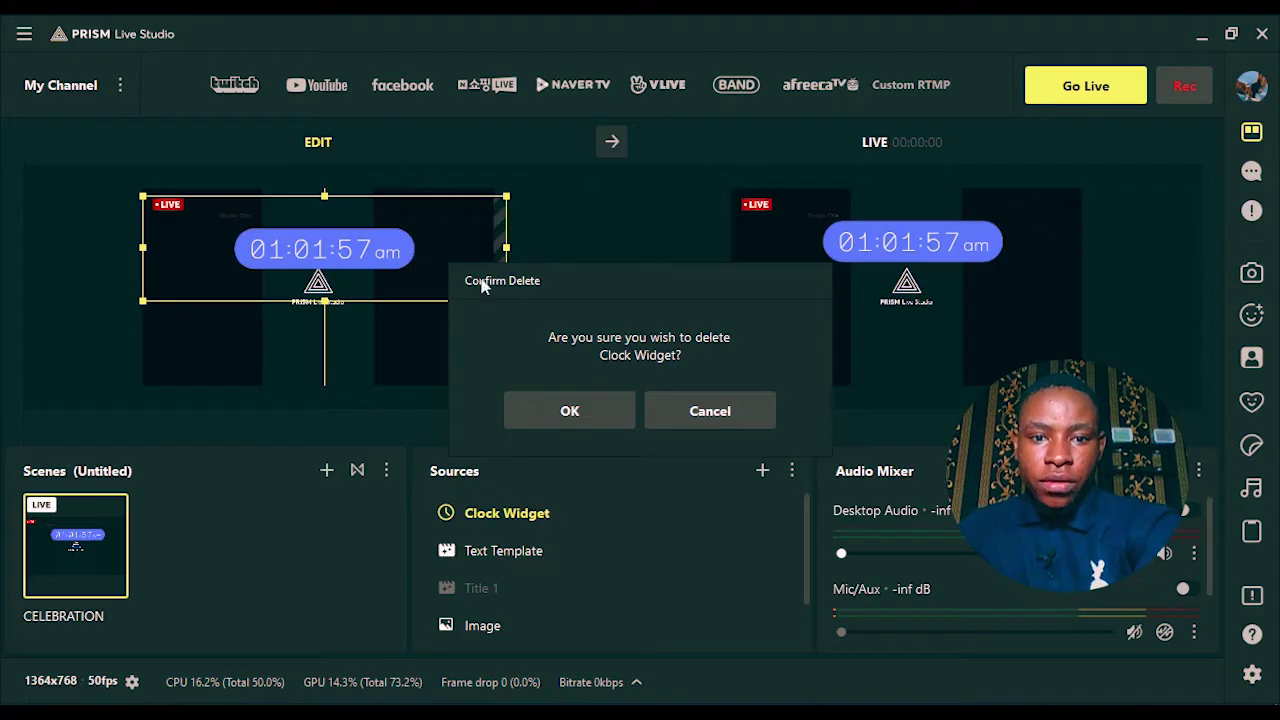
left_click(592, 407)
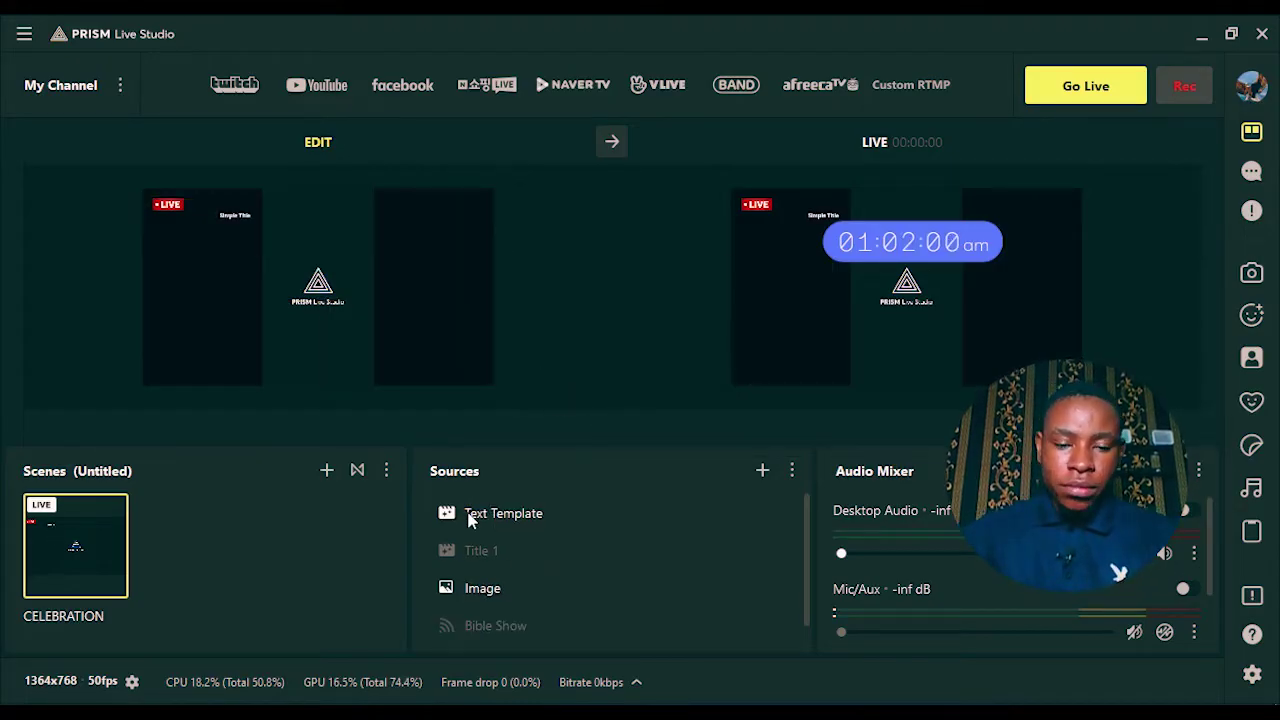
Delete the WEB CAM1 source and send the four-source scene to the live output.
left_click(585, 597)
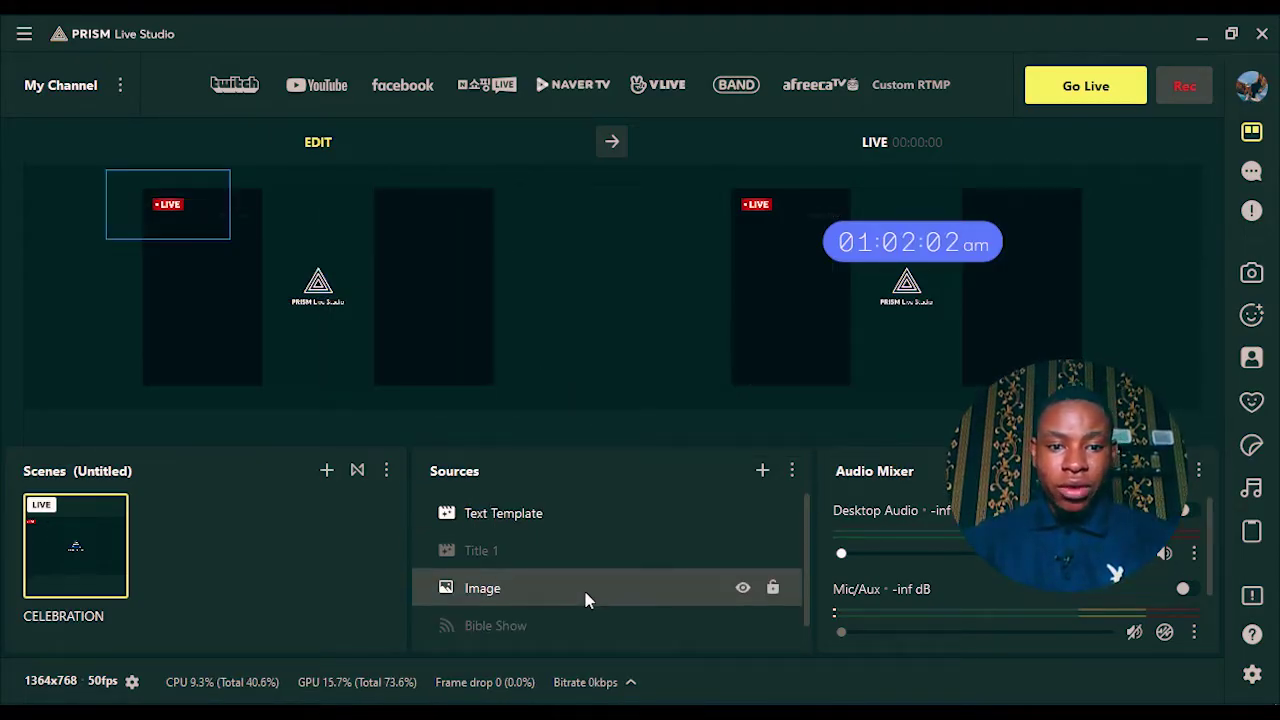
left_click(670, 624)
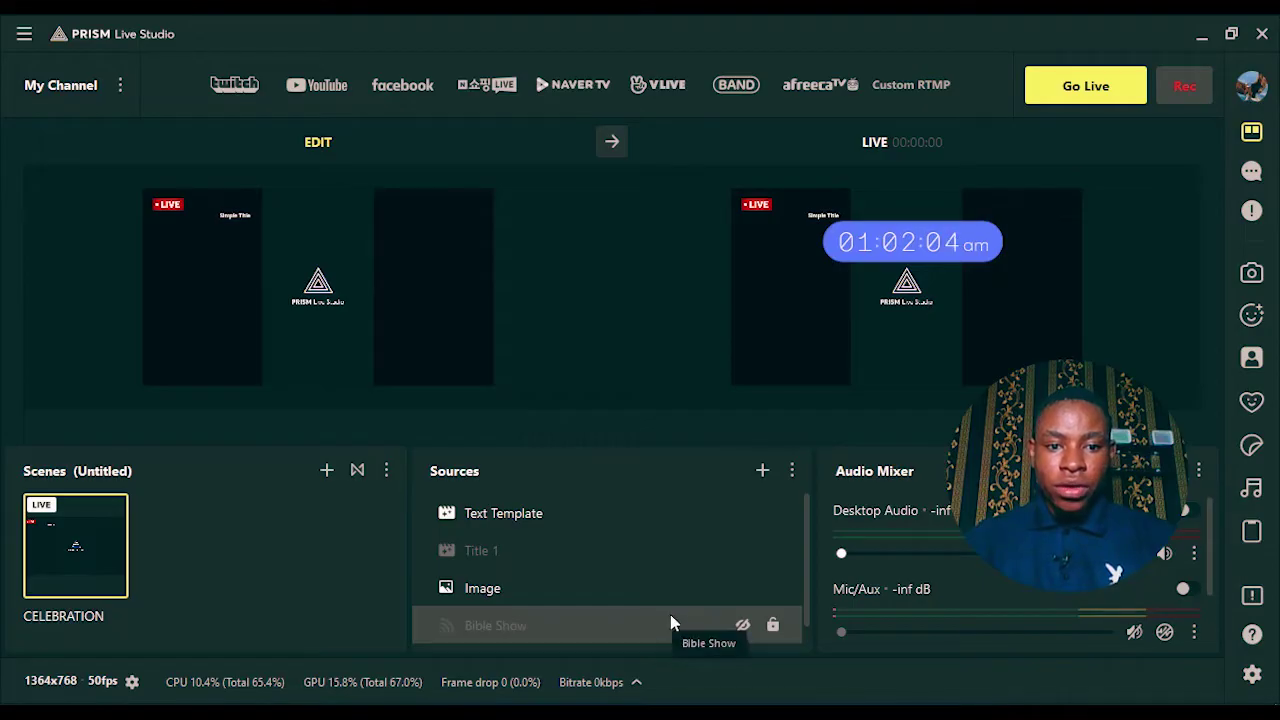
left_click(648, 558)
left_click_drag(808, 560, 809, 586)
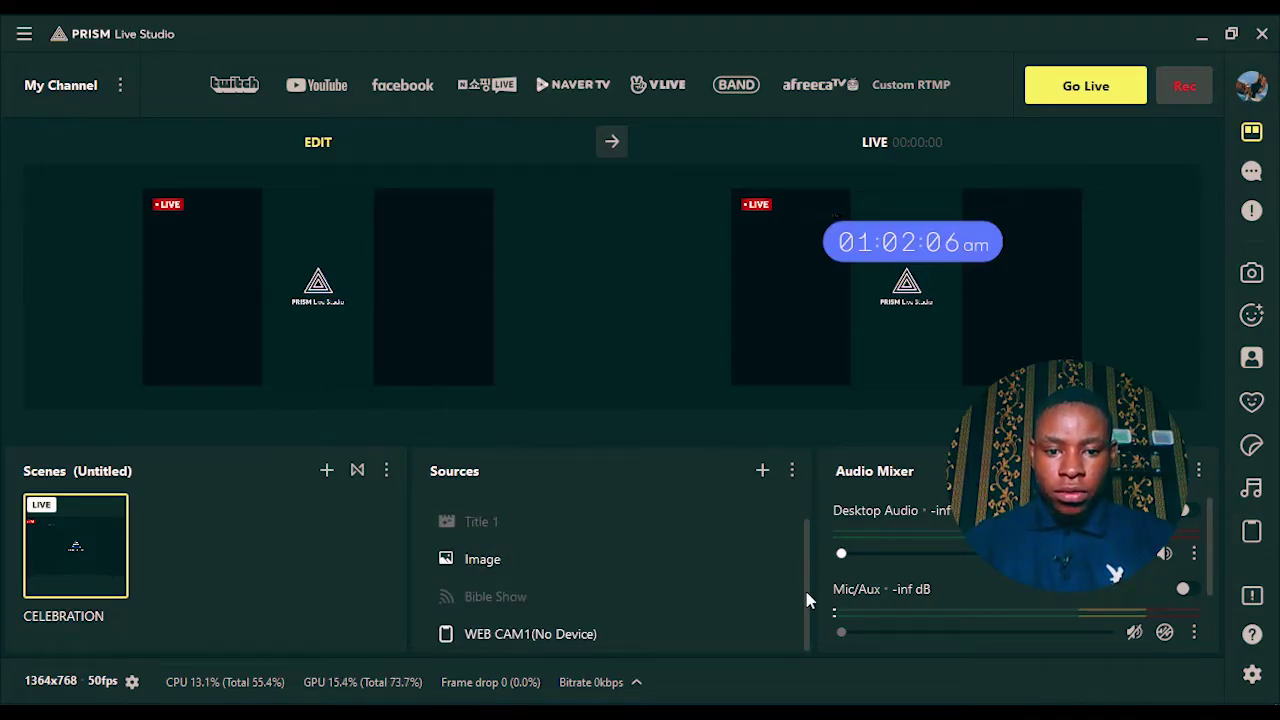
left_click(640, 634)
left_click(615, 635)
key("Delete")
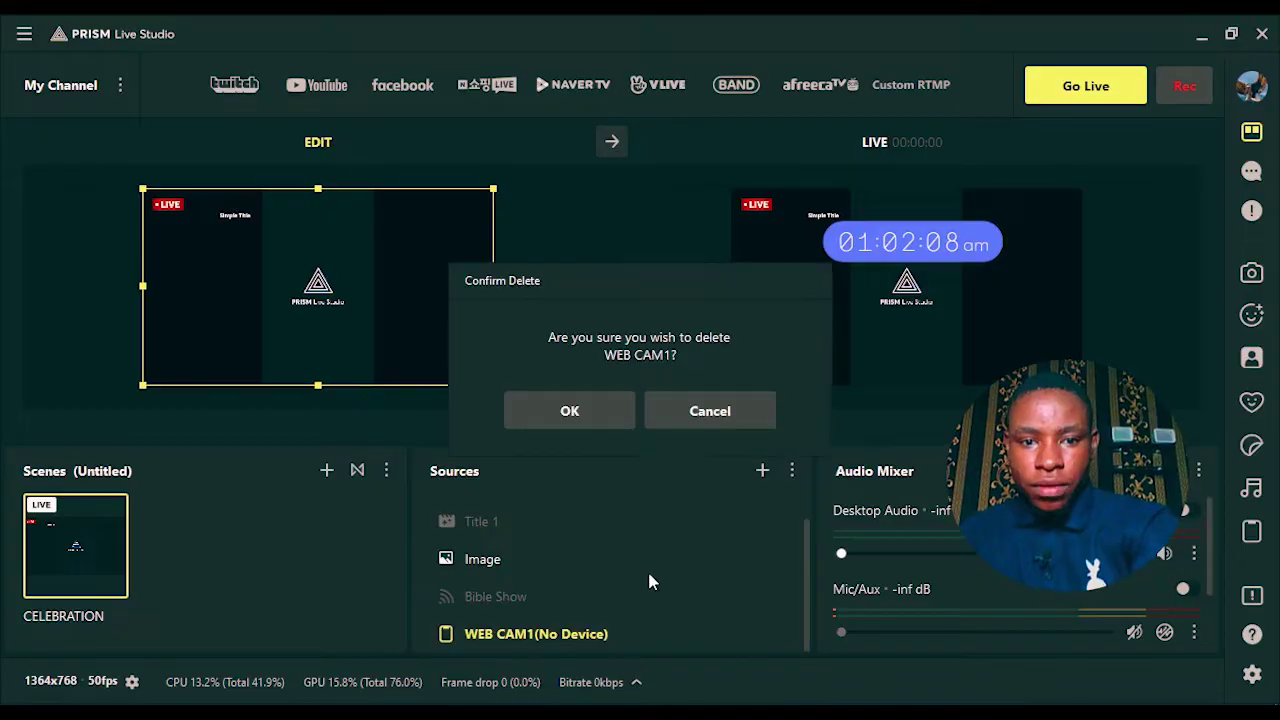
left_click(591, 414)
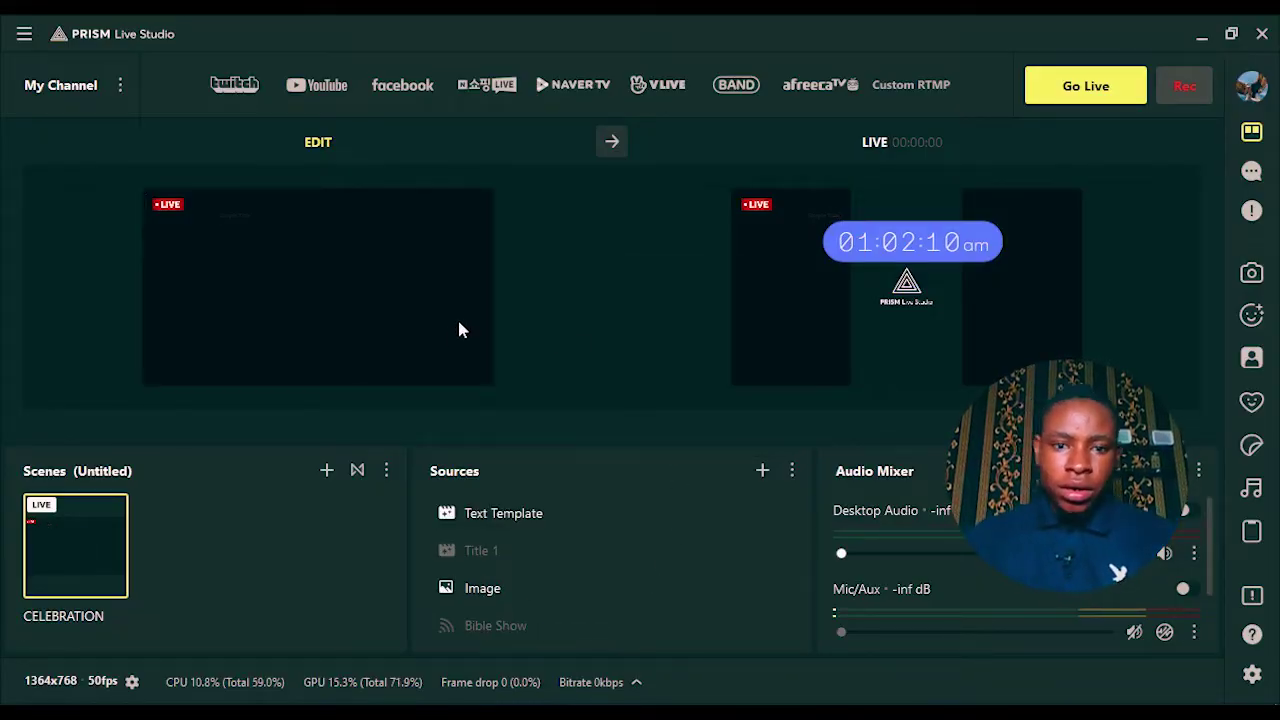
left_click(610, 143)
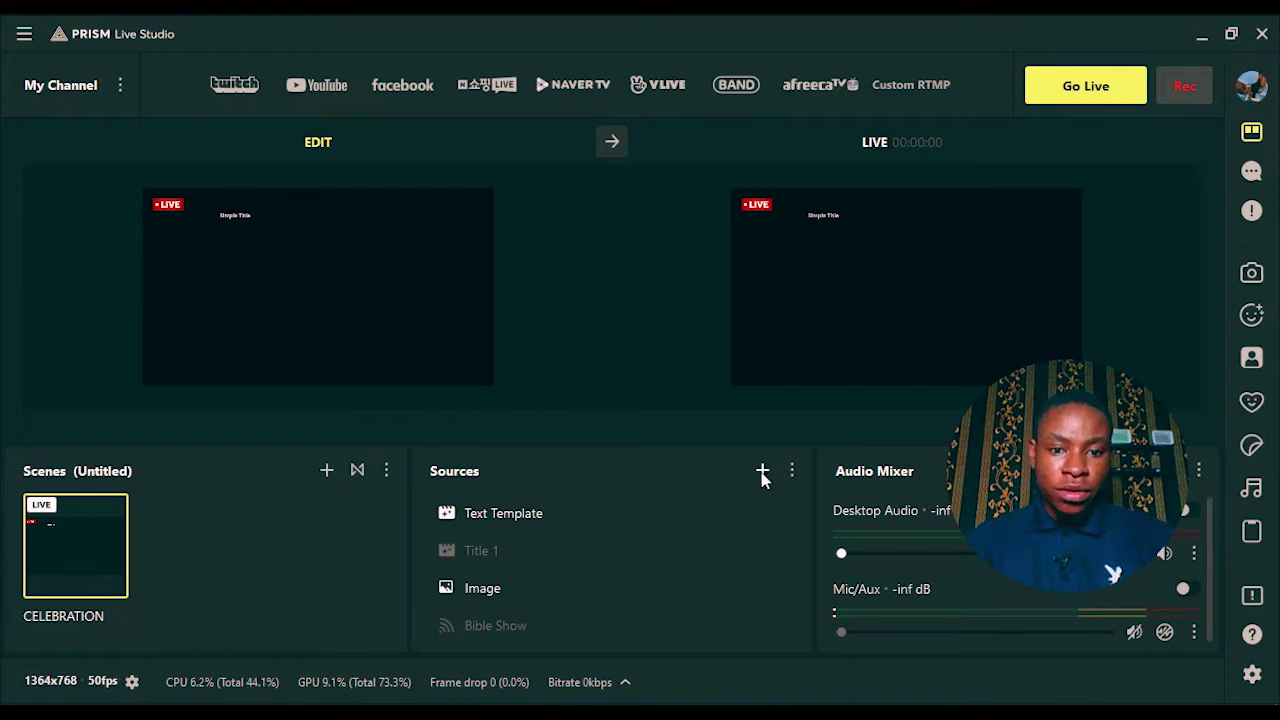
Choose PRISM Mobile as the new source type in the Add source dialog.
left_click(762, 471)
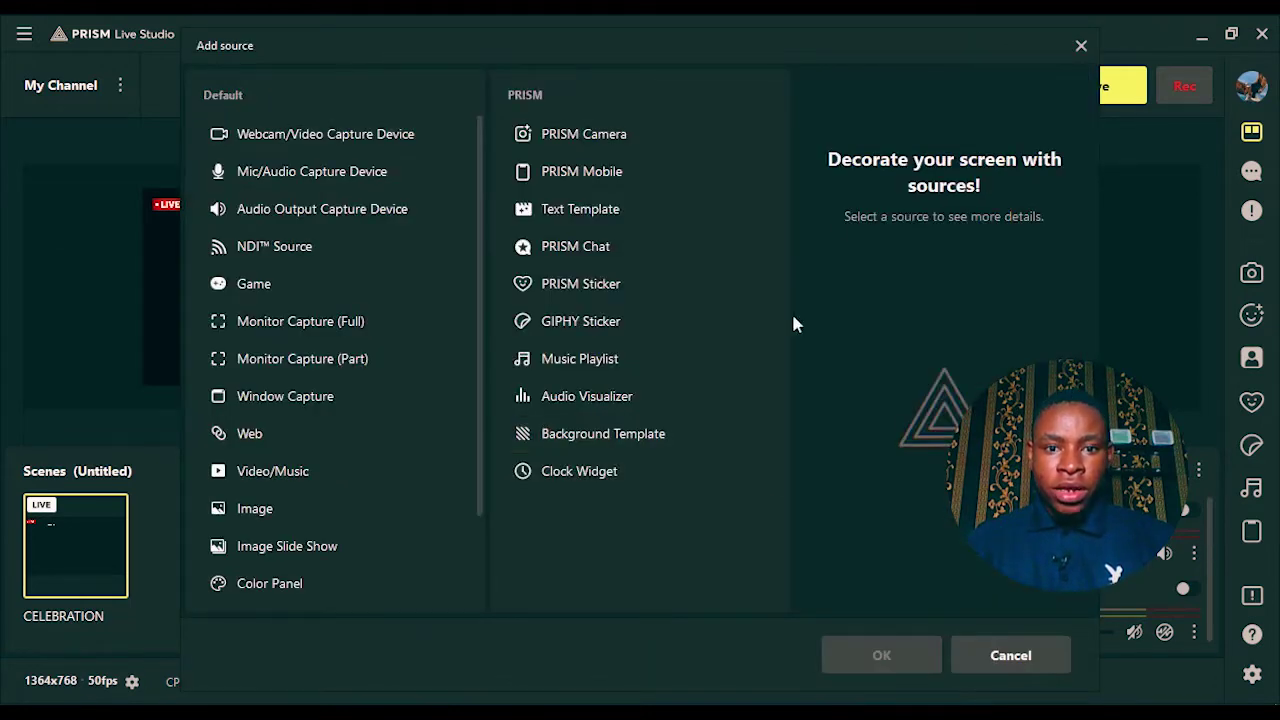
left_click(577, 173)
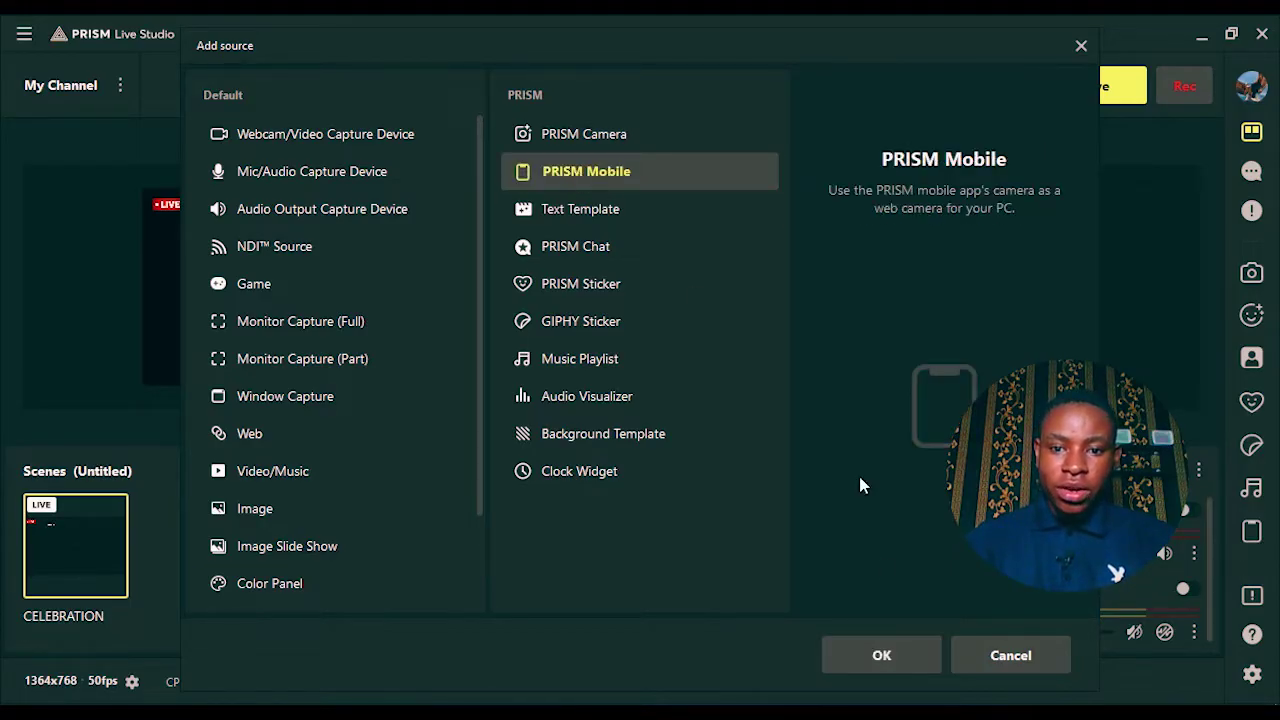
left_click(880, 655)
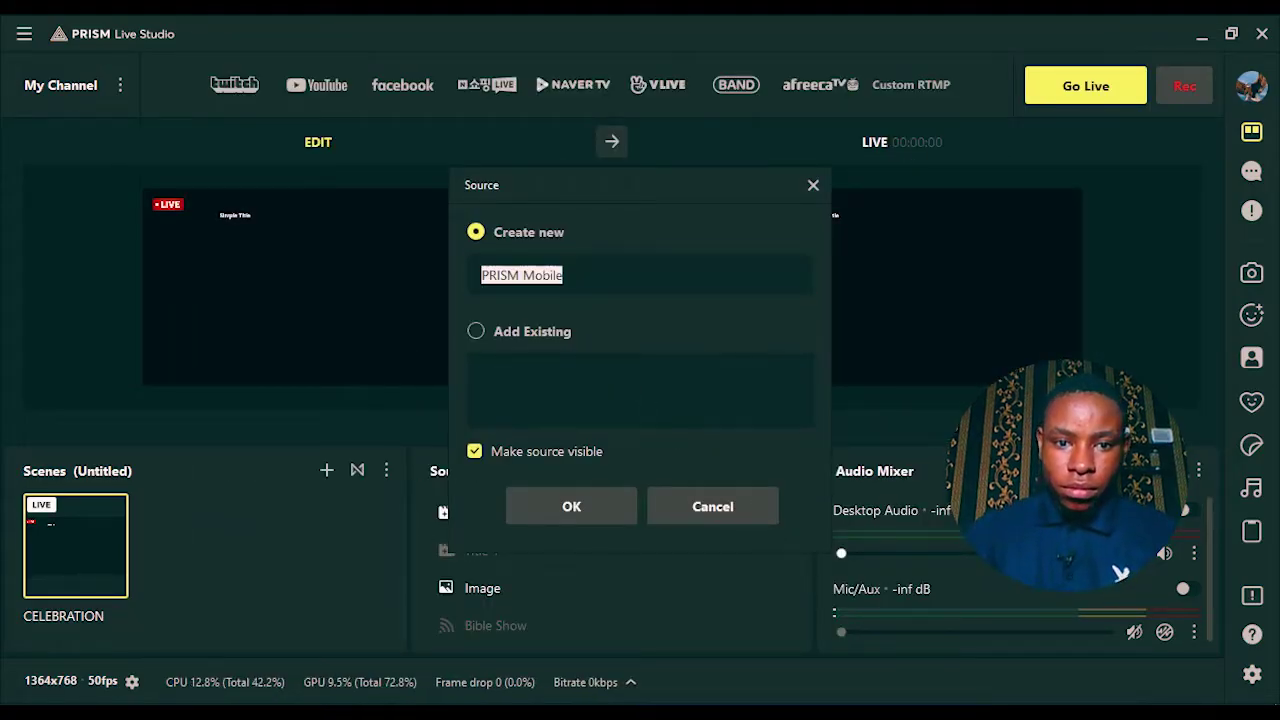
Name the new PRISM Mobile source WEBCAM1 and create it.
type("WEBCAM1")
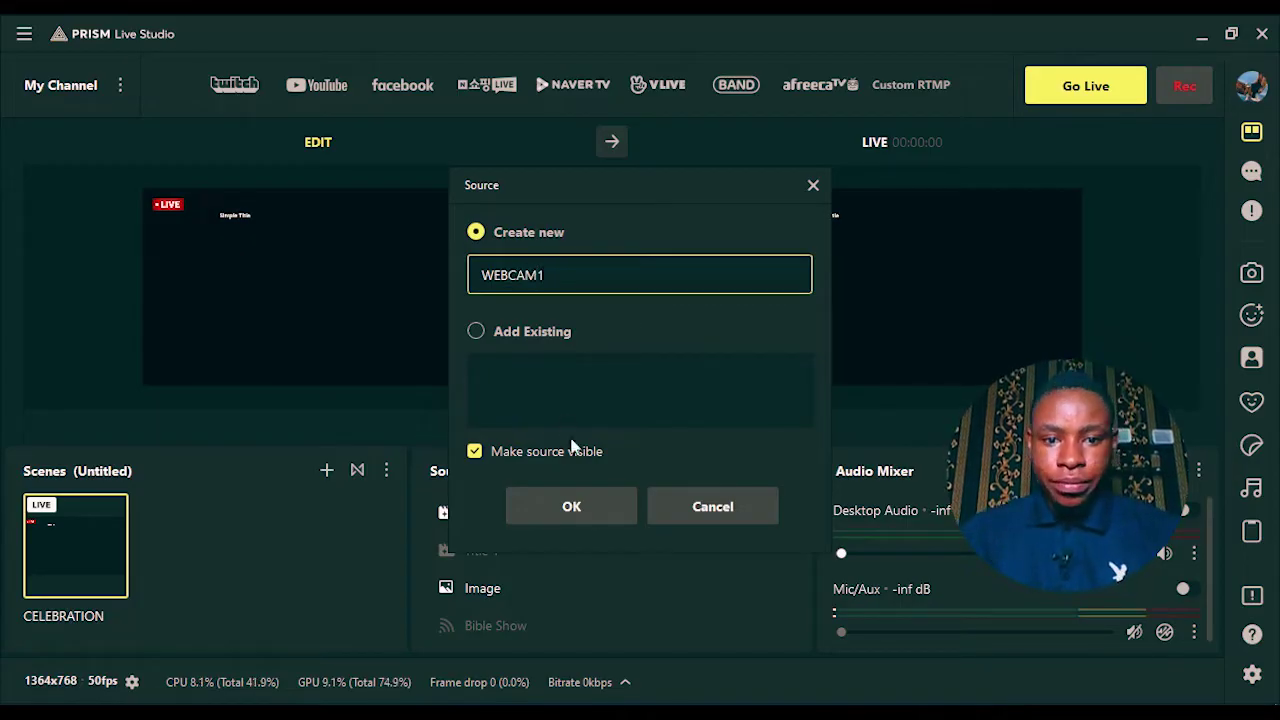
left_click(571, 506)
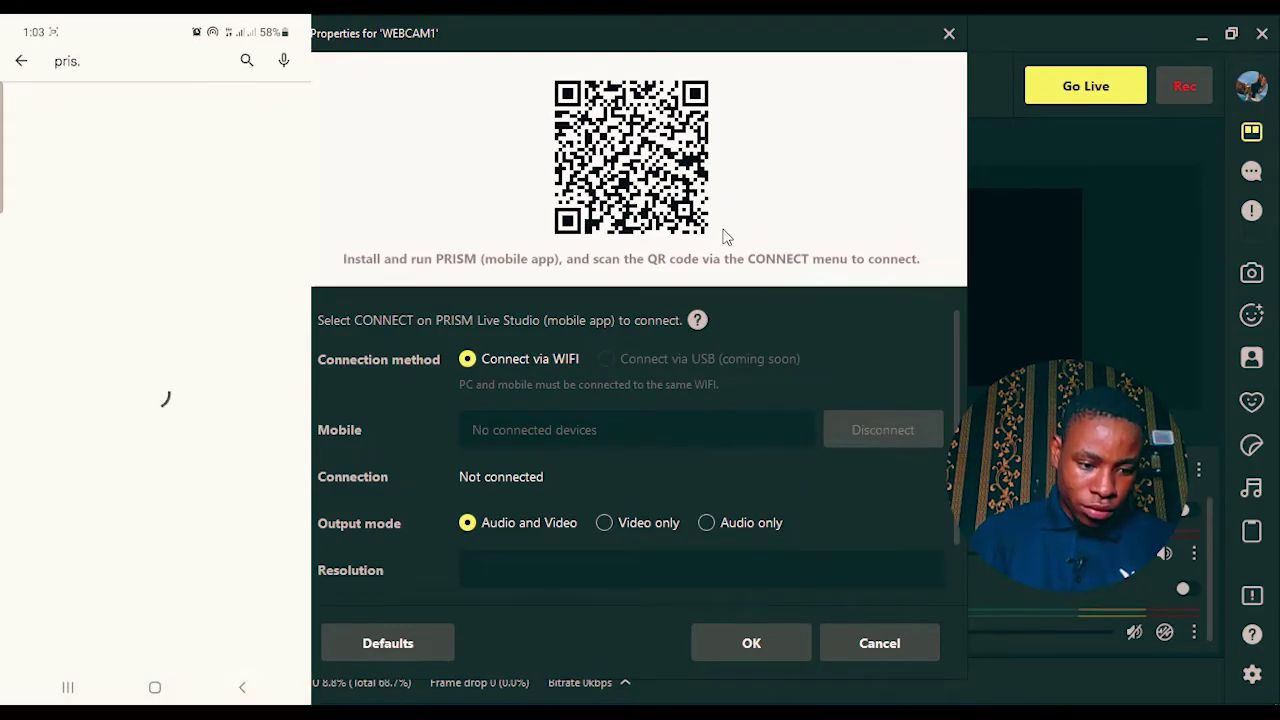
Search the Play Store for prism and open the PRISM Live Studio app listing.
type("m")
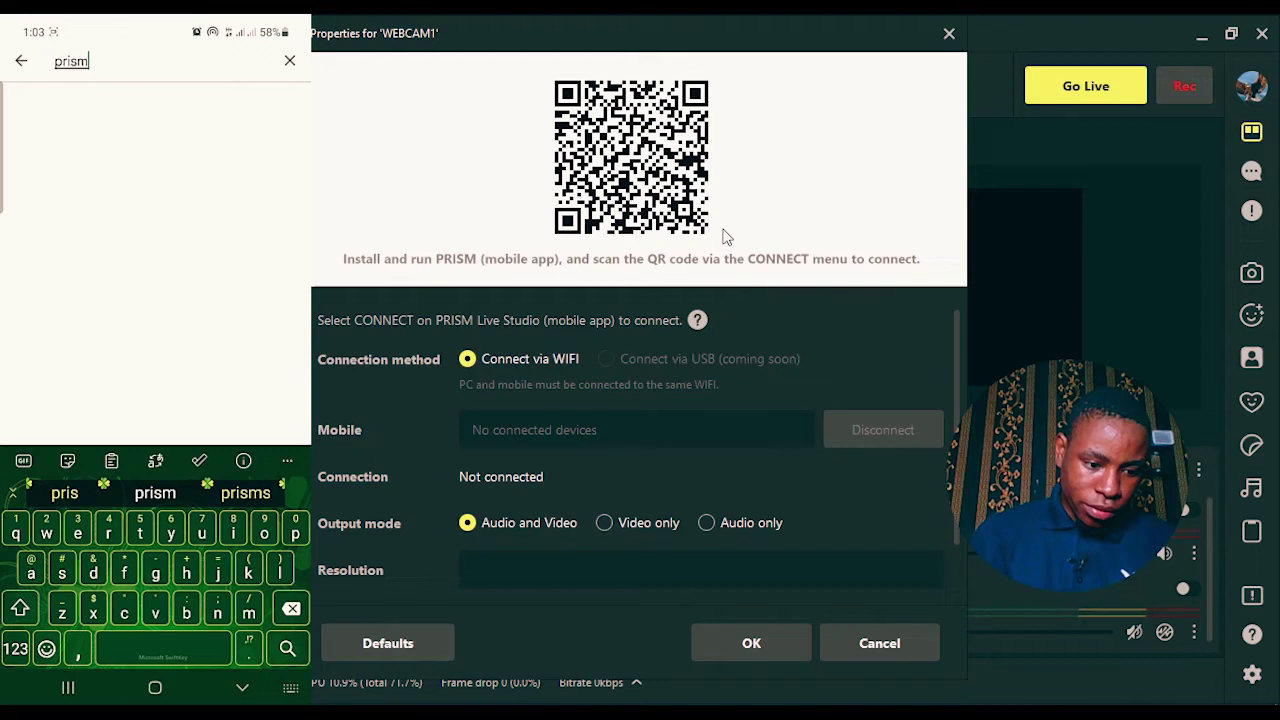
key("Return")
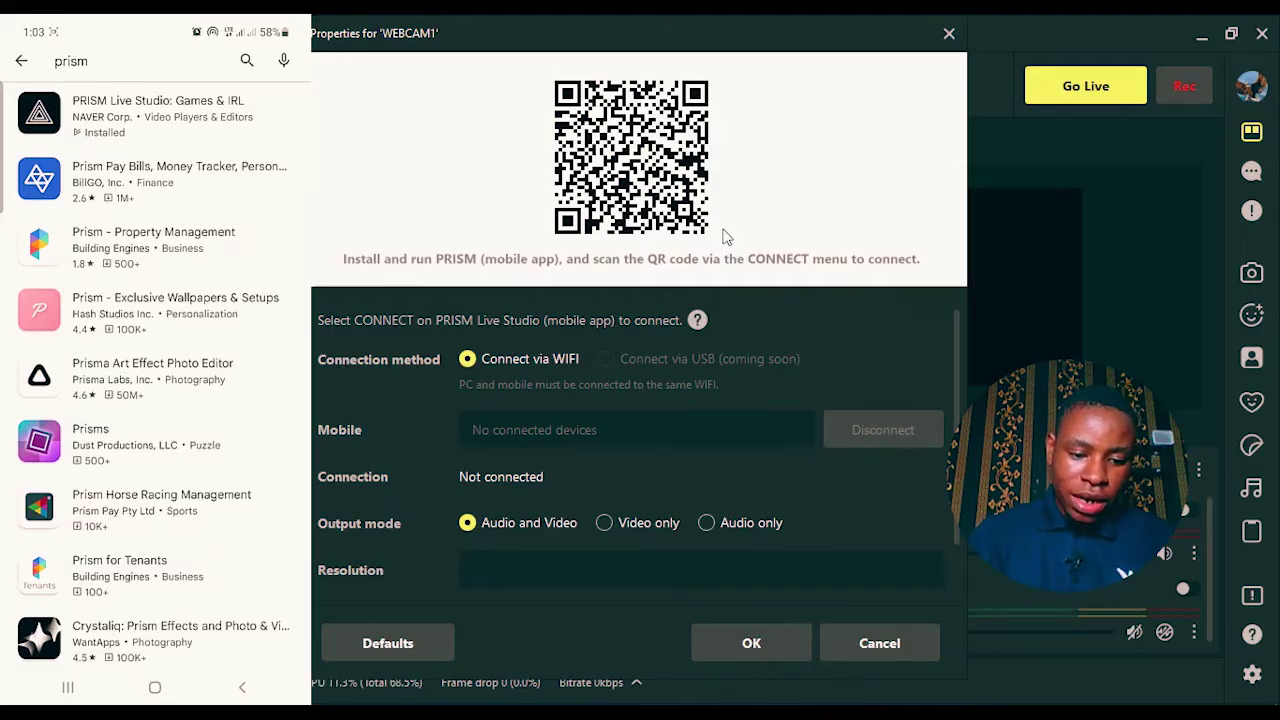
left_click(155, 115)
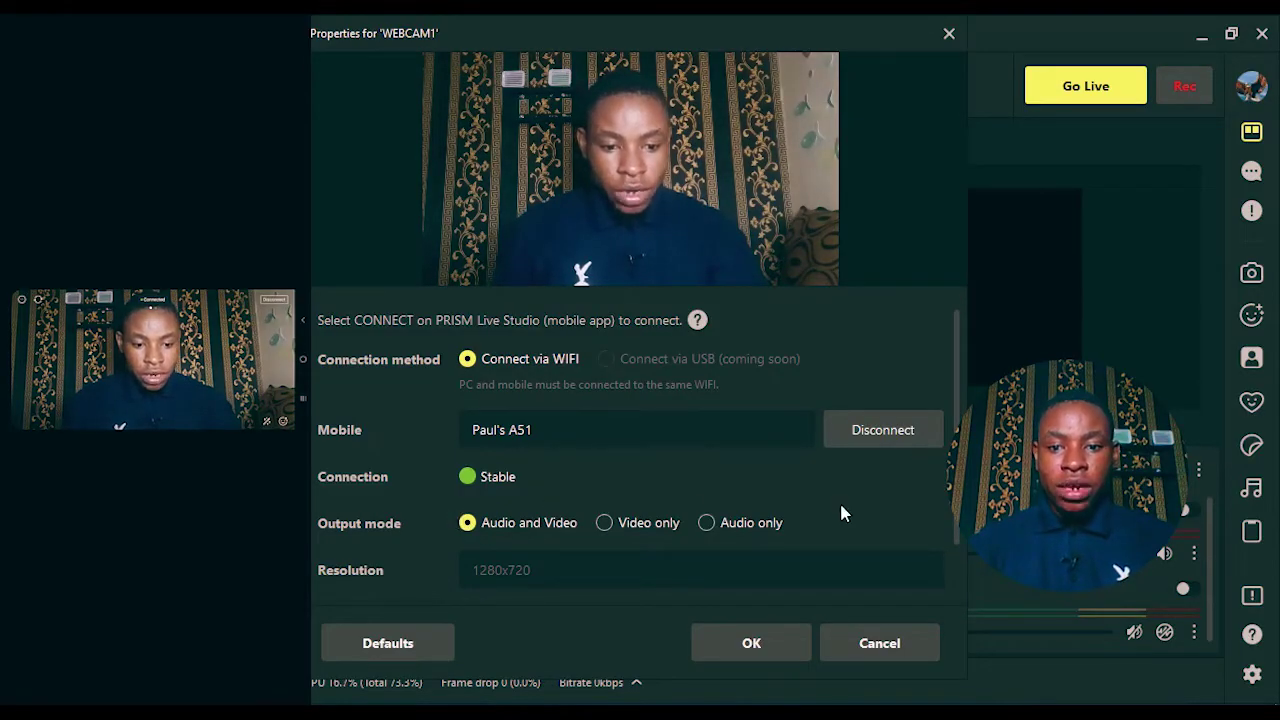
Scroll the WEBCAM1 Properties dialog down to the Filters button.
scroll(940, 560, "down", 2)
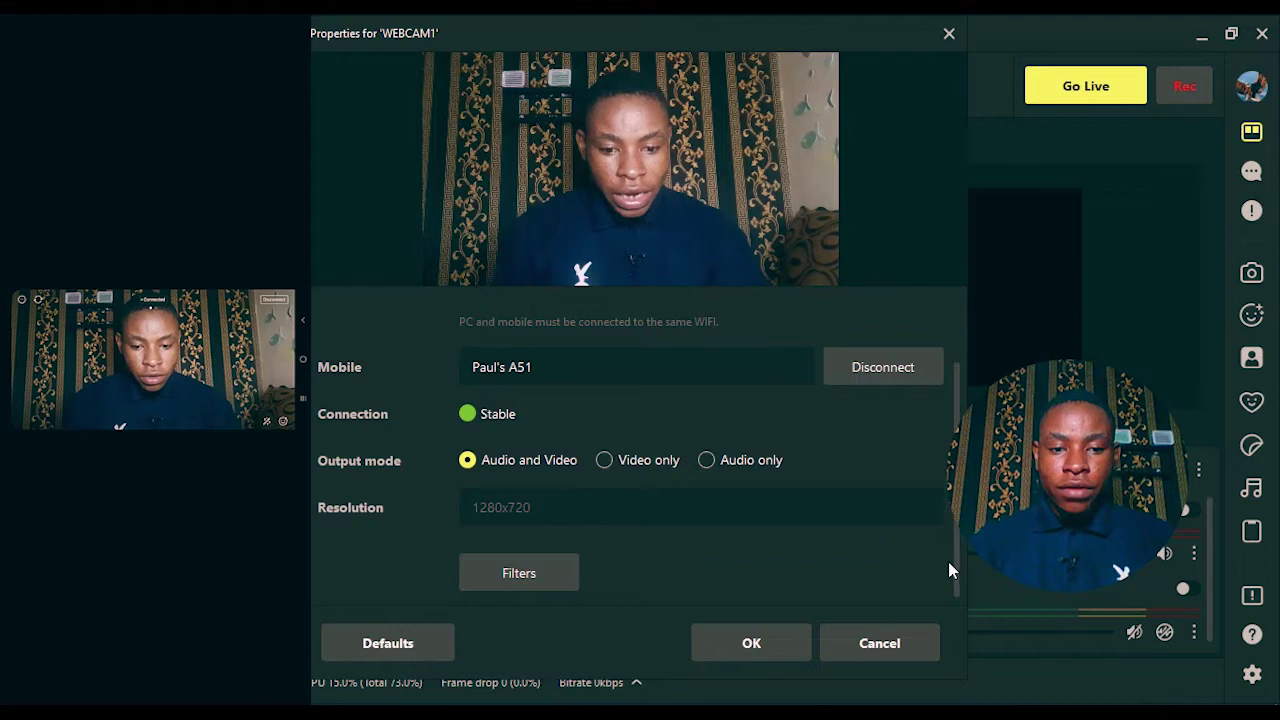
Add a Color Correction filter to WEBCAM1, raising saturation and nudging brightness slightly up.
left_click(535, 573)
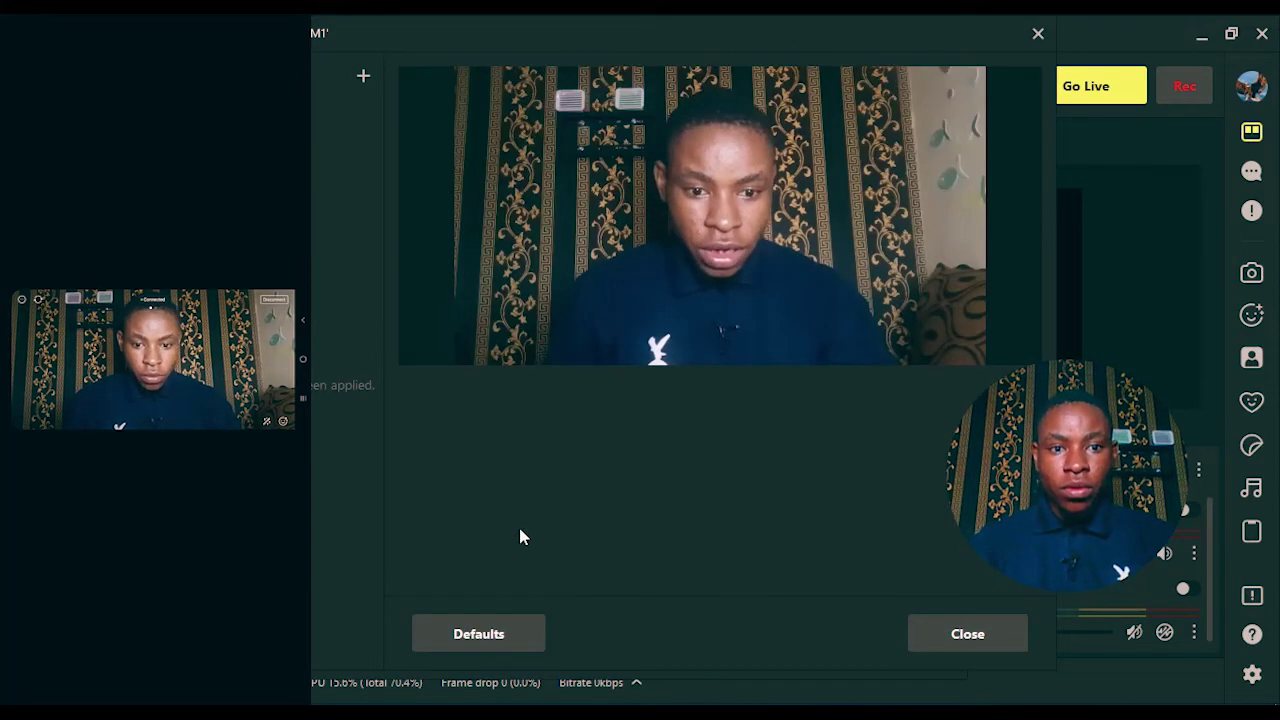
left_click(364, 79)
mouse_move(406, 100)
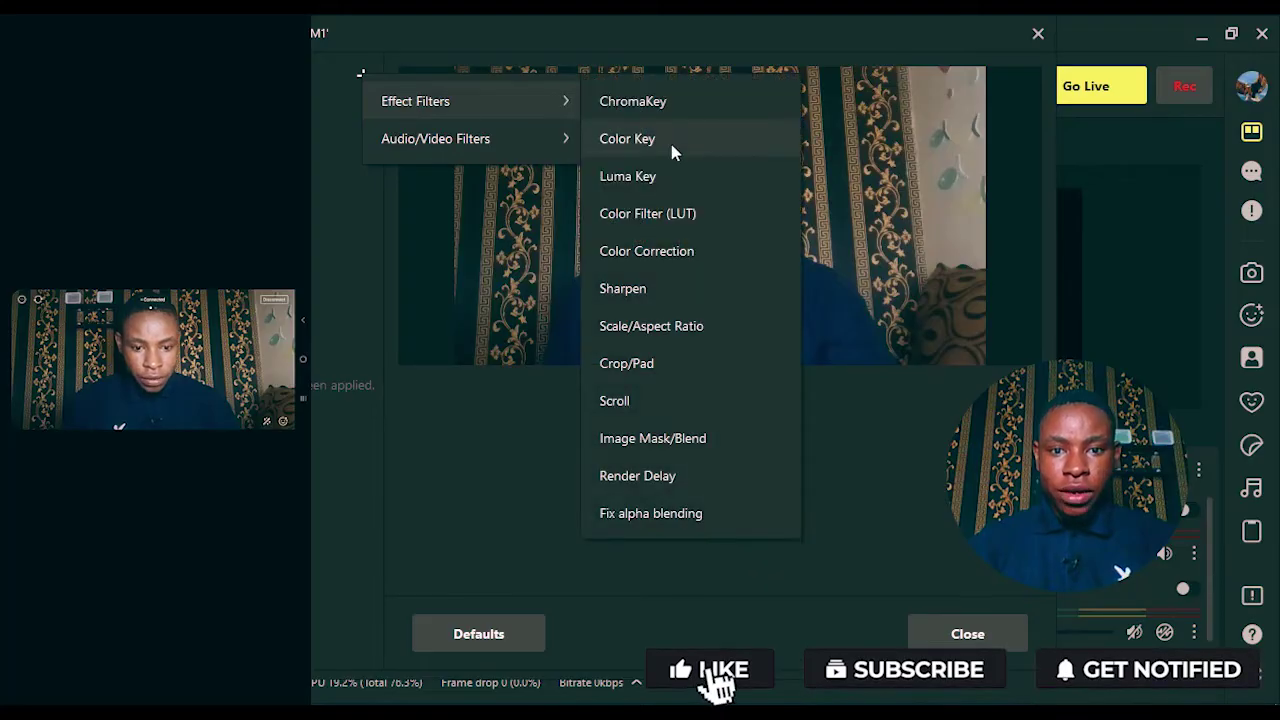
left_click(627, 251)
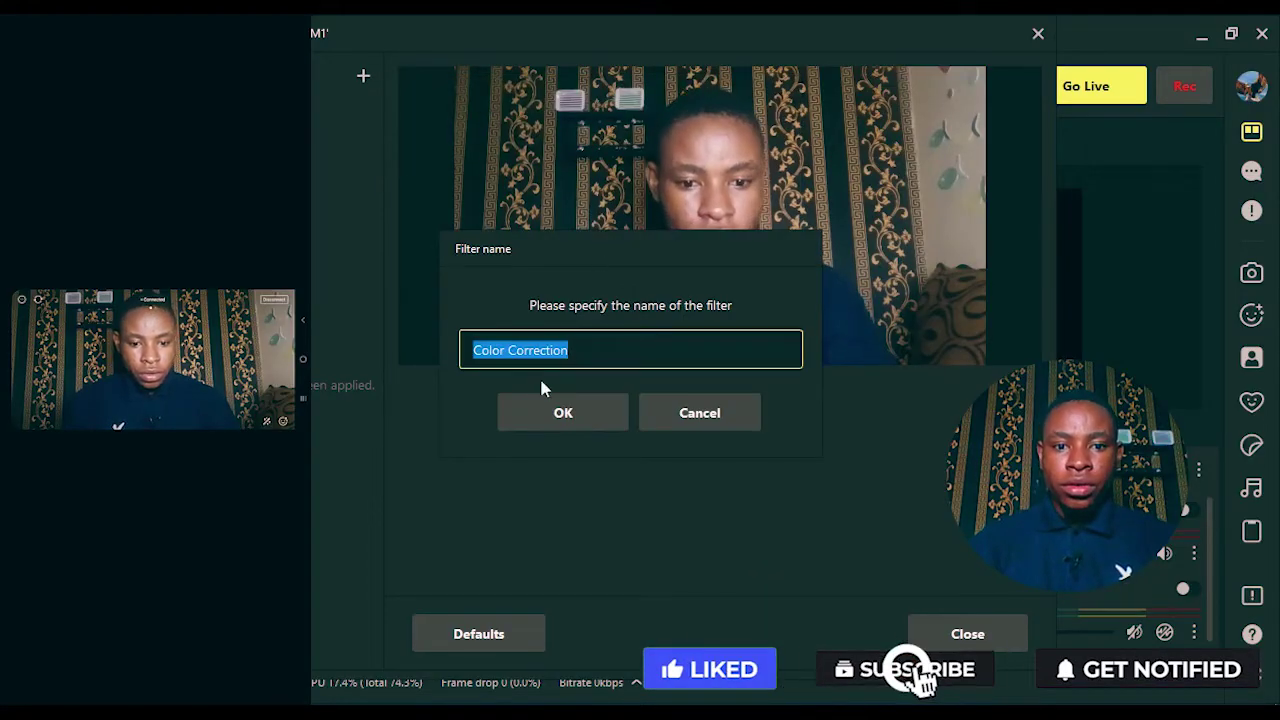
left_click(557, 410)
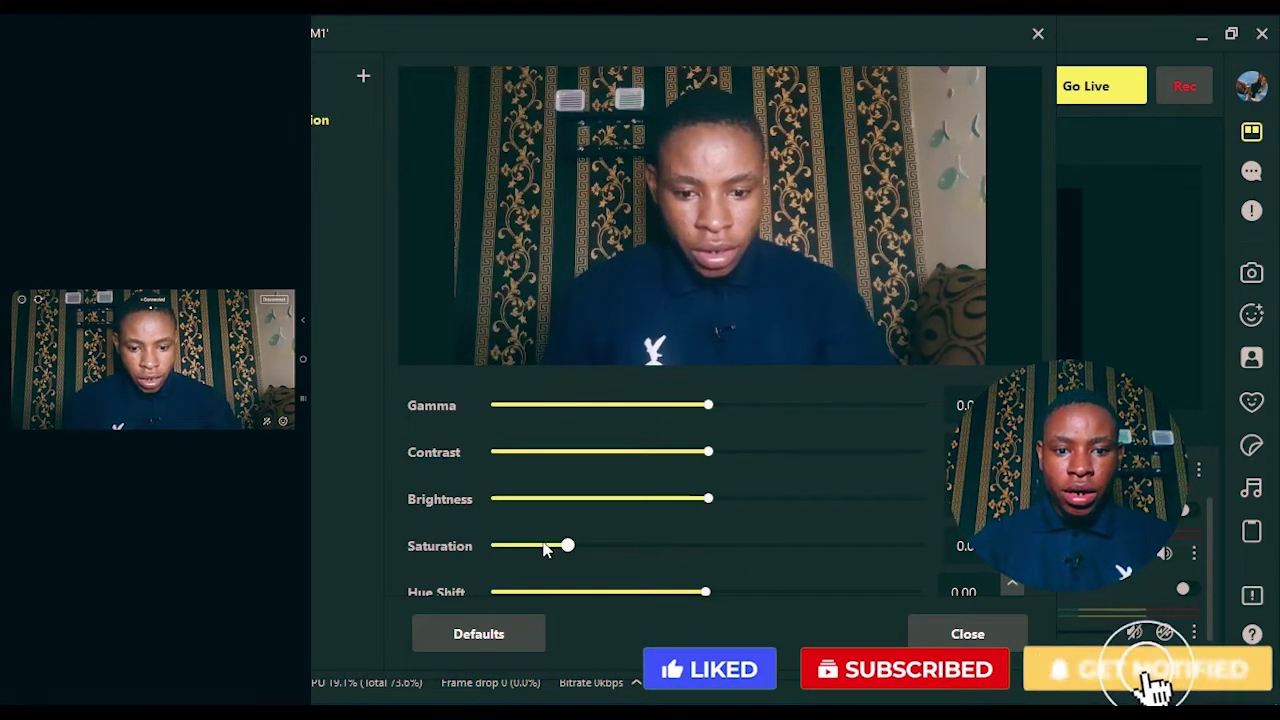
left_click_drag(566, 546, 597, 545)
left_click_drag(708, 499, 712, 499)
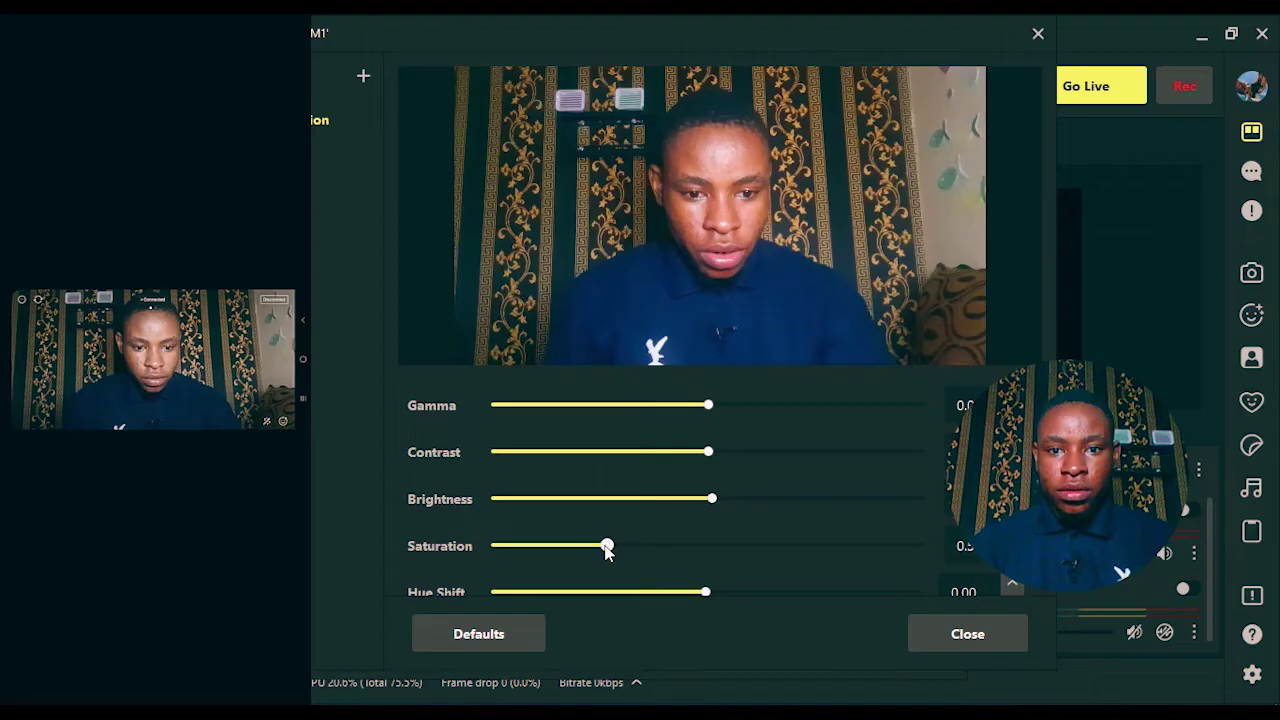
left_click(985, 640)
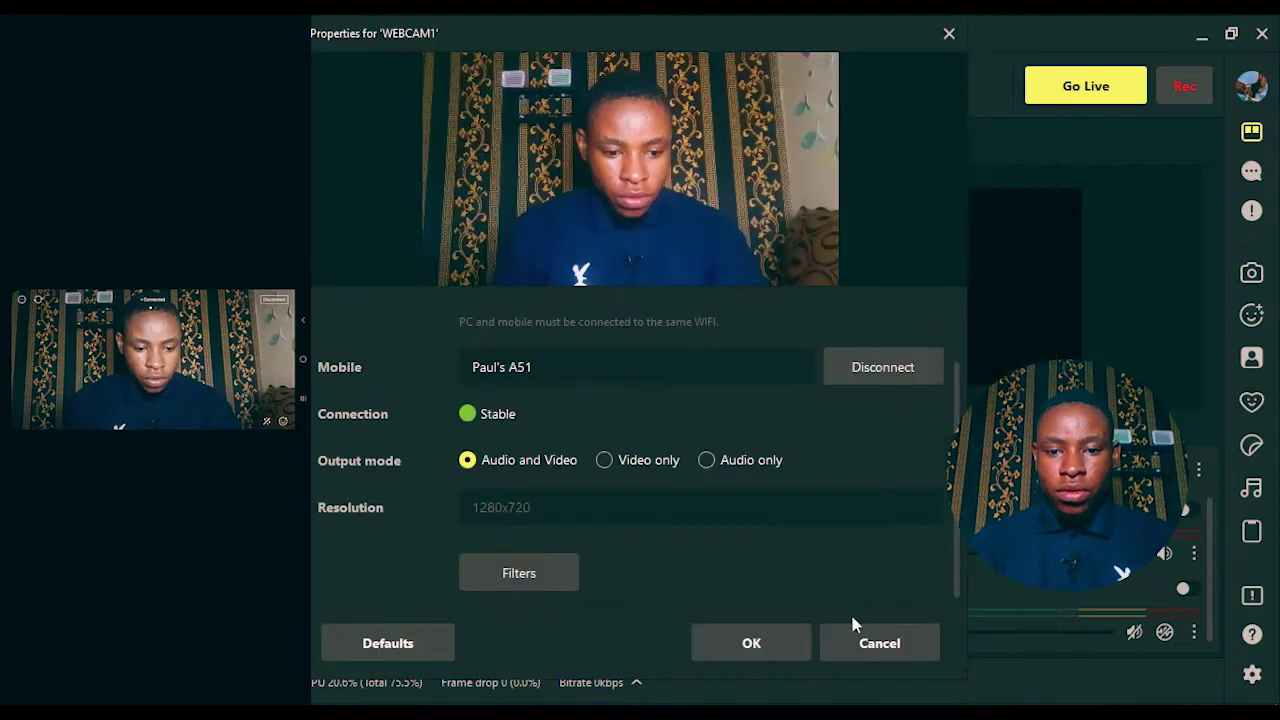
Save the WEBCAM1 properties and send the phone-camera scene to the live output.
left_click(756, 642)
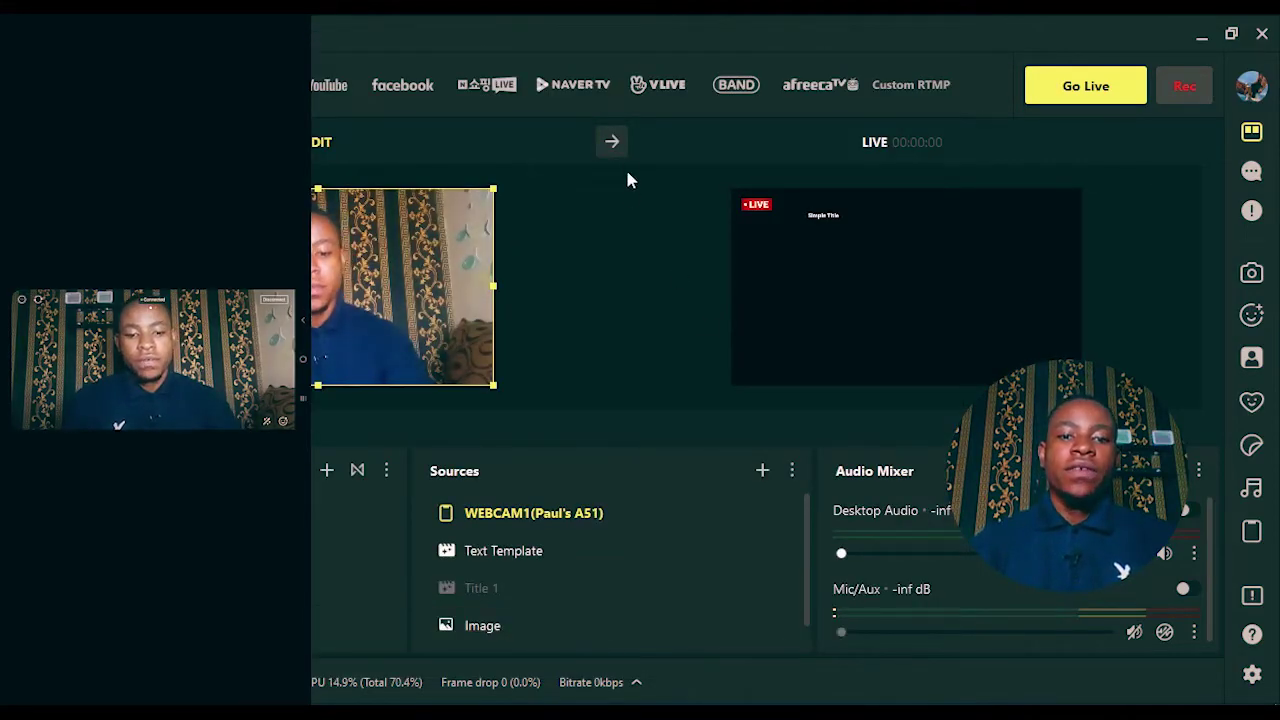
left_click(612, 142)
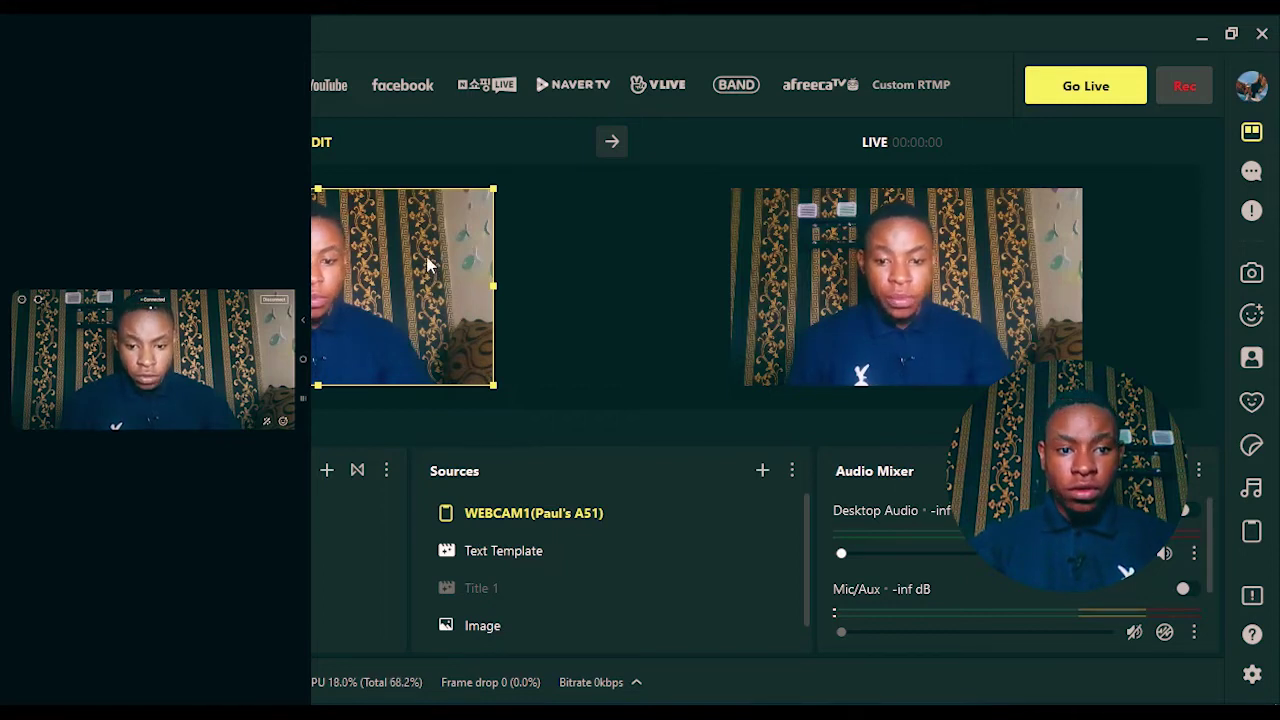
Add a new PRISM Mobile source to the scene and name it WEBCAM2.
left_click(764, 479)
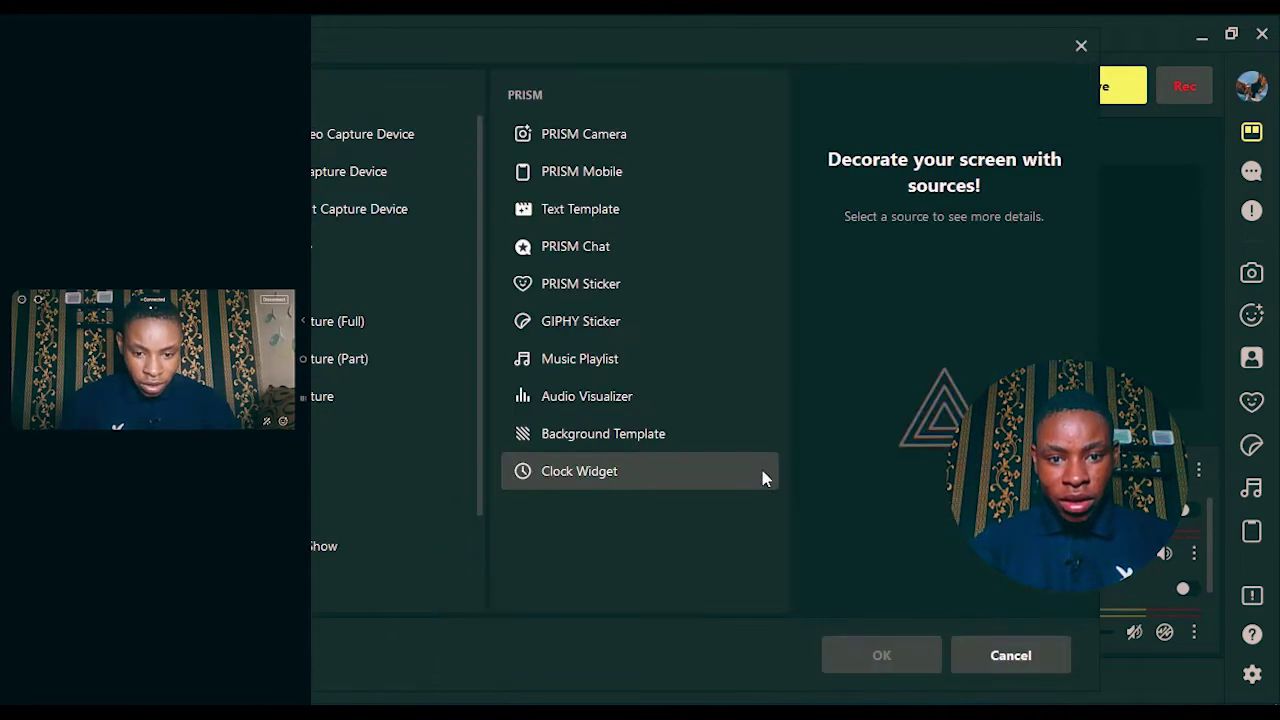
left_click(582, 176)
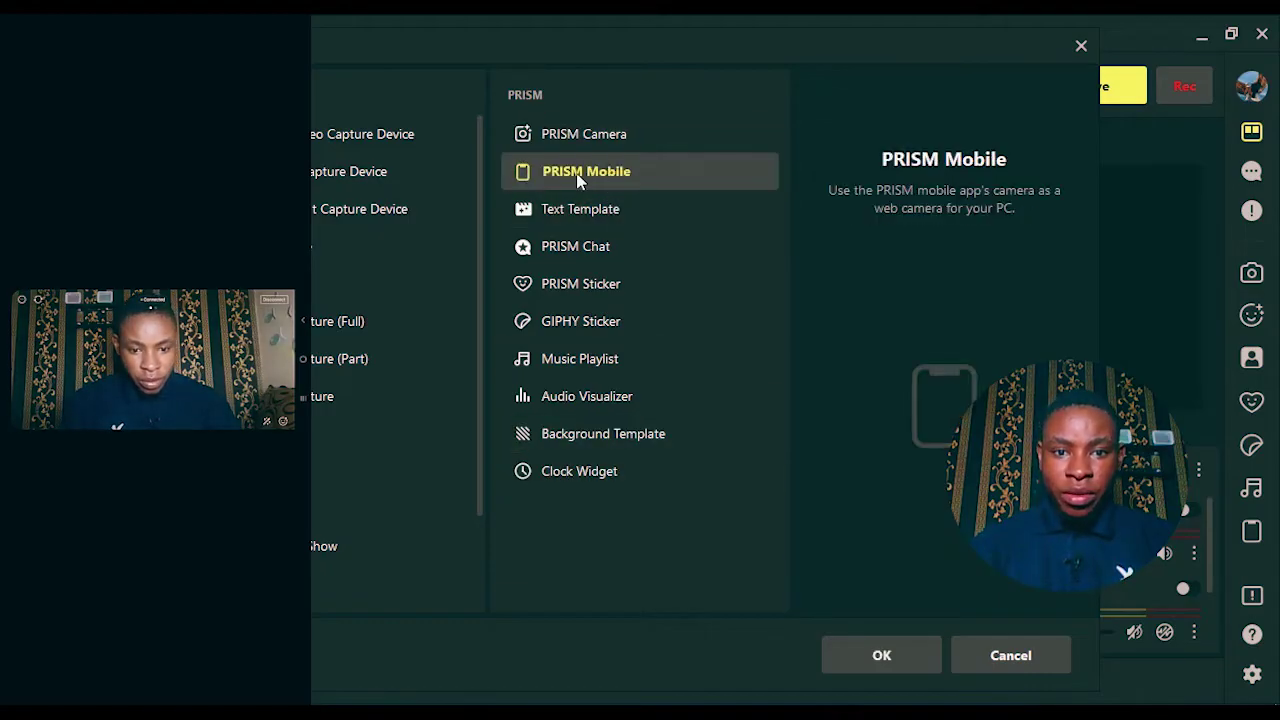
left_click(859, 647)
left_click(426, 459)
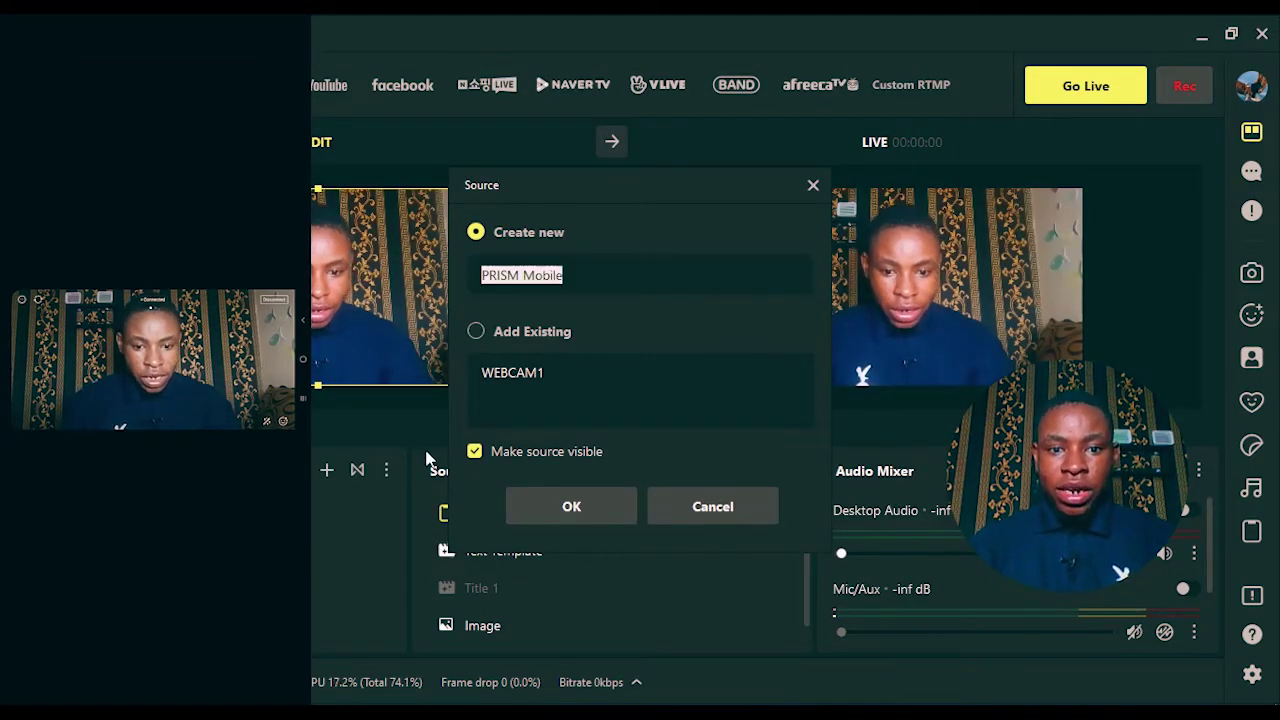
left_click(463, 275)
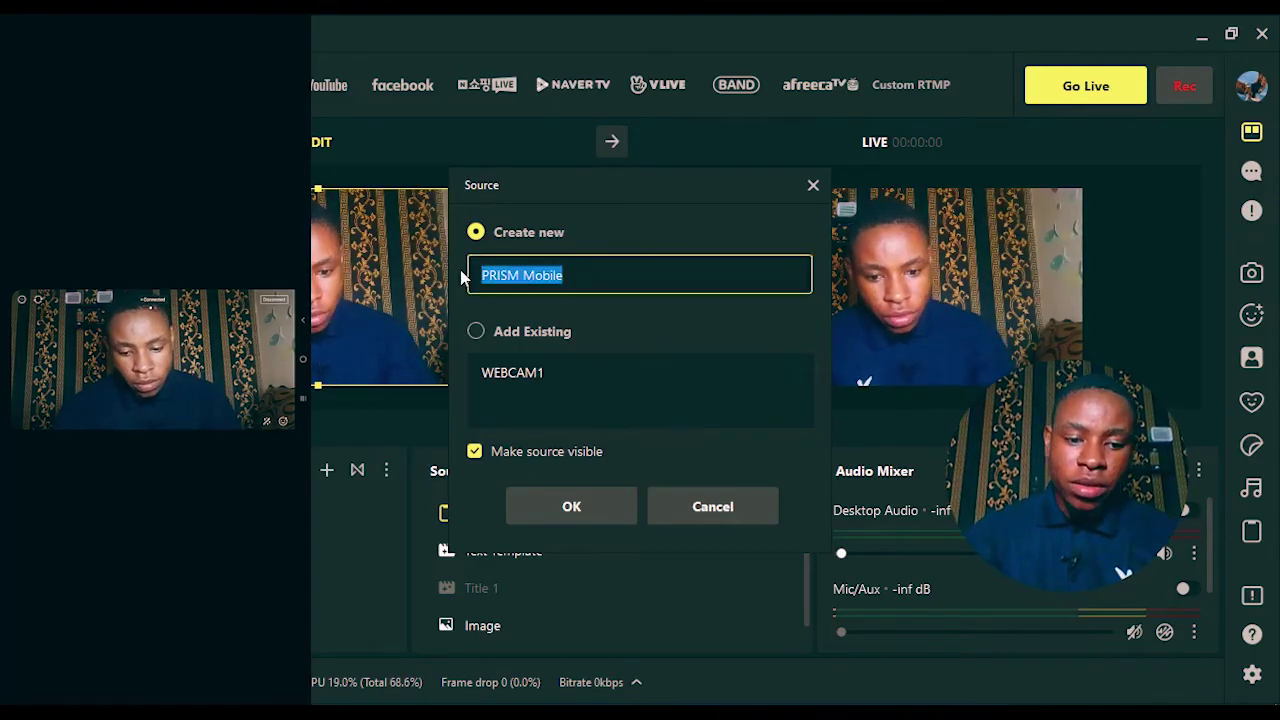
type("WEBCAM2")
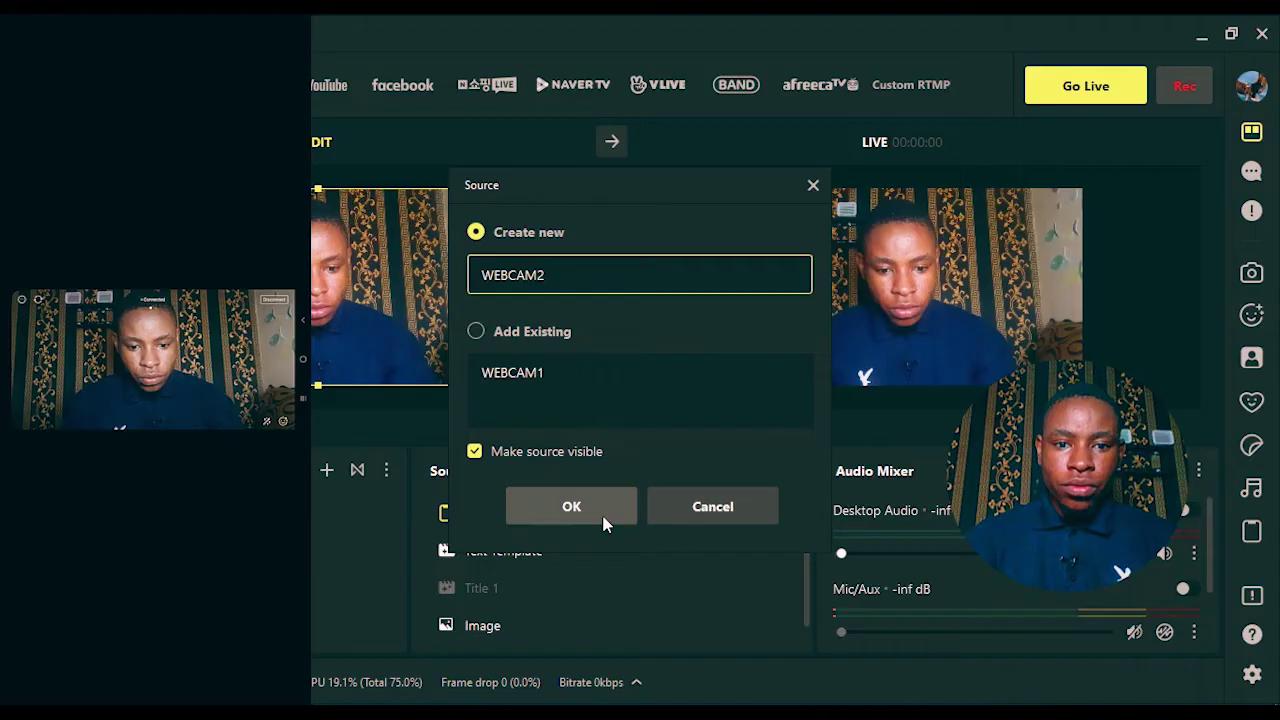
left_click(563, 510)
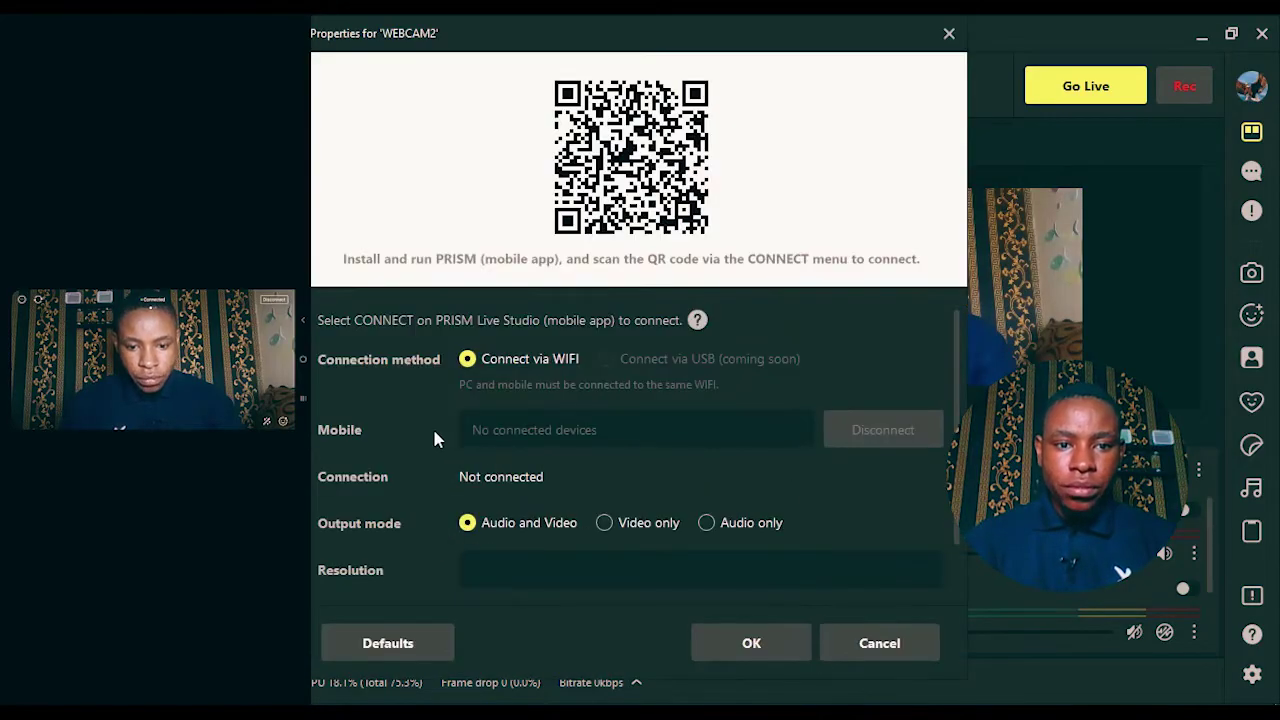